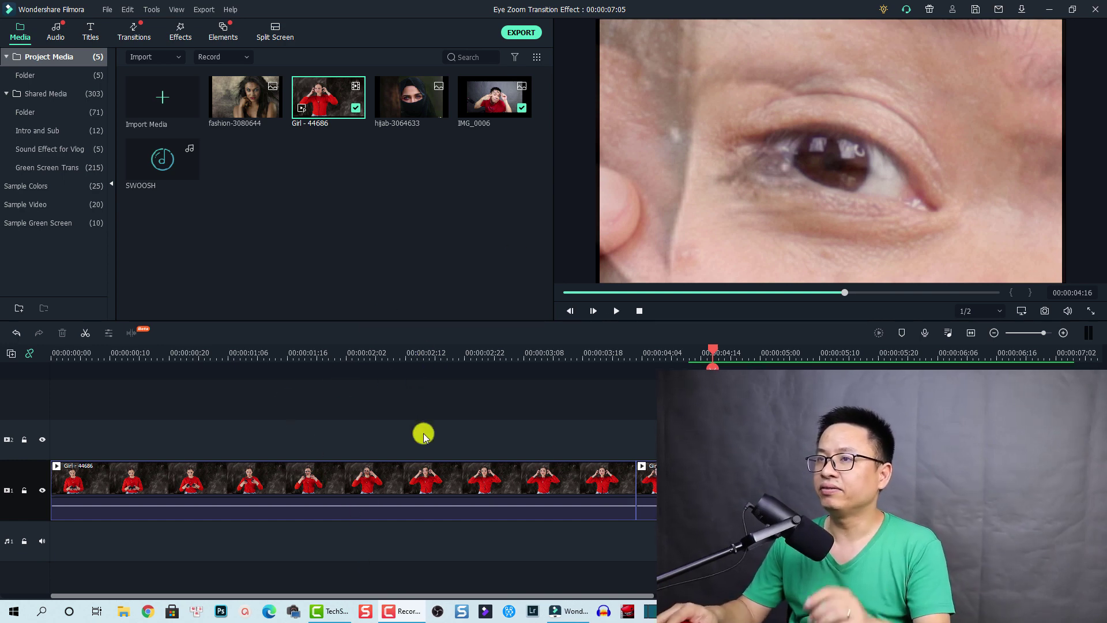
Examine the finished eye zoom example on the timeline, checking both Girl - 44686 clips, the IMG_0006 clip and the transition between them
click(600, 354)
click(483, 480)
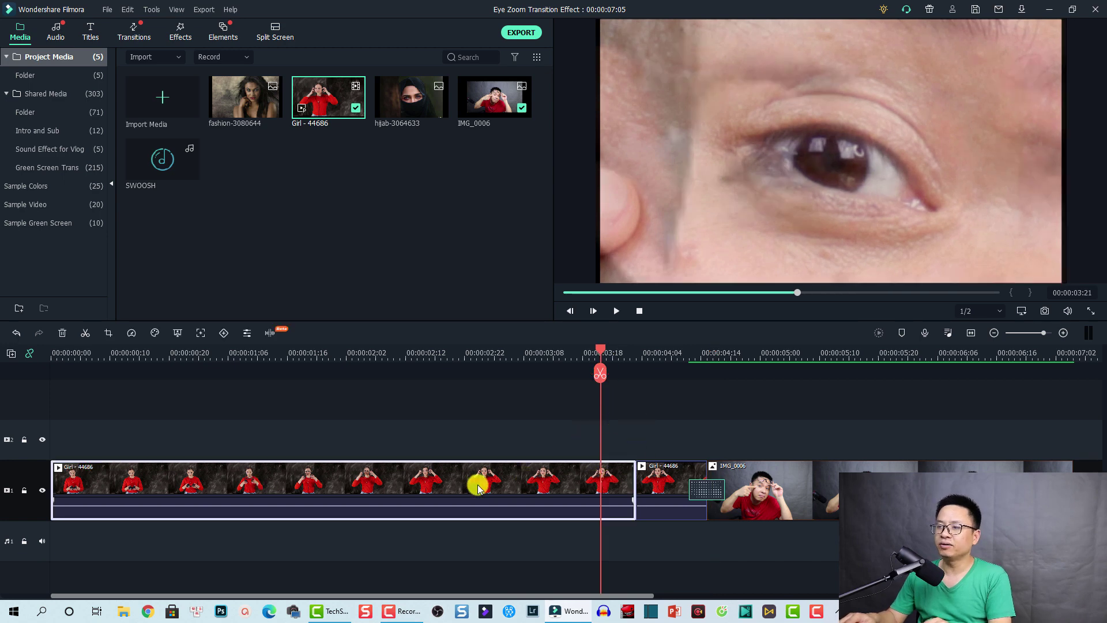
click(678, 352)
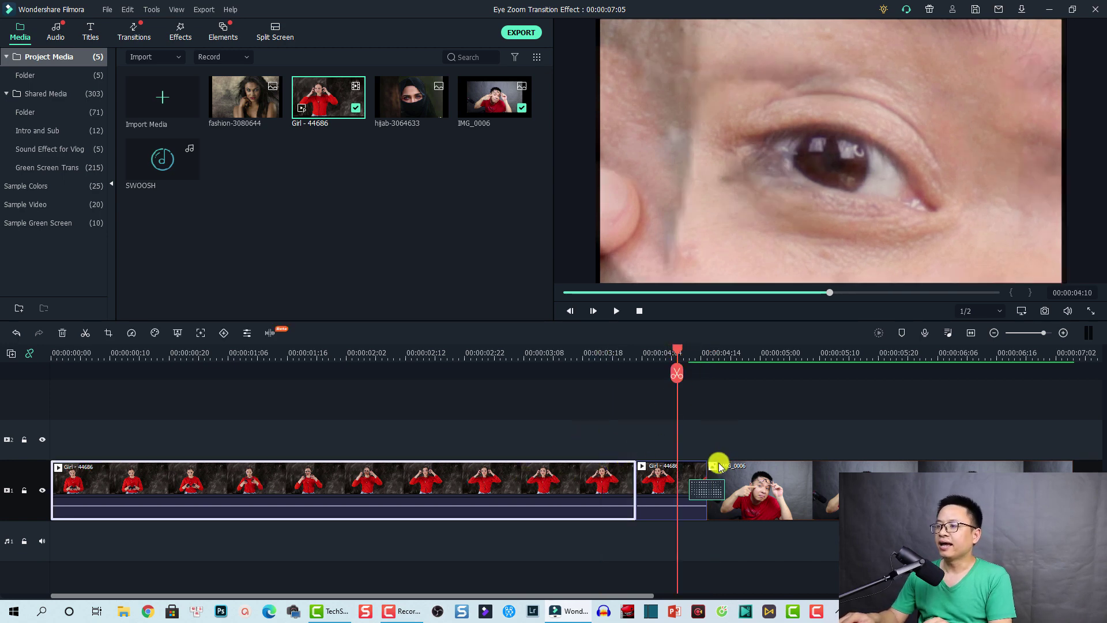
click(784, 353)
click(793, 459)
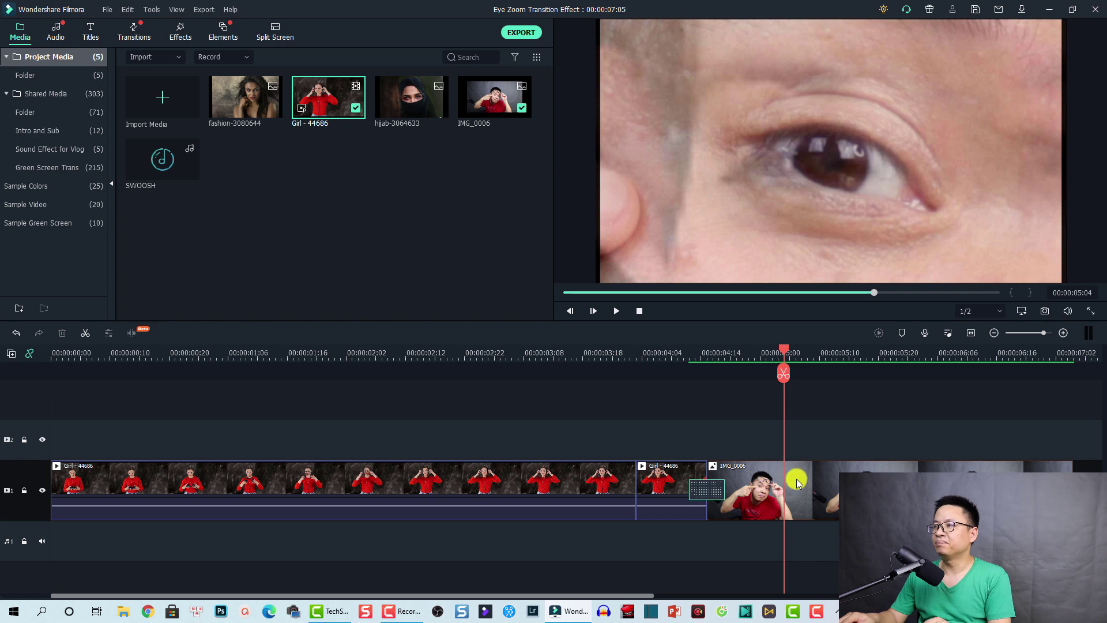
click(796, 481)
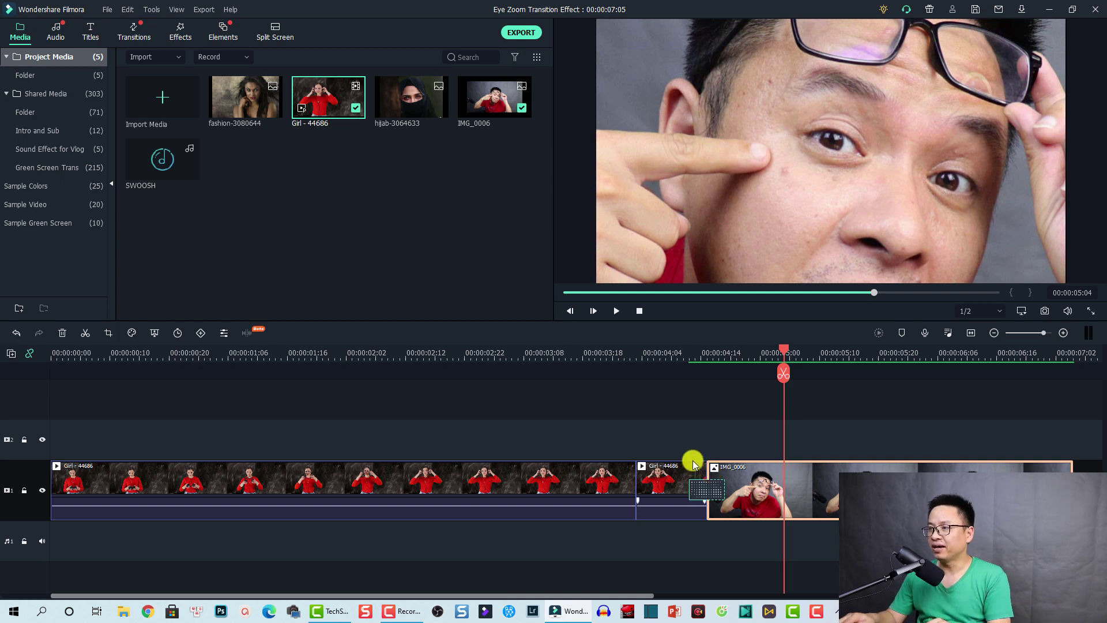
click(702, 361)
click(704, 488)
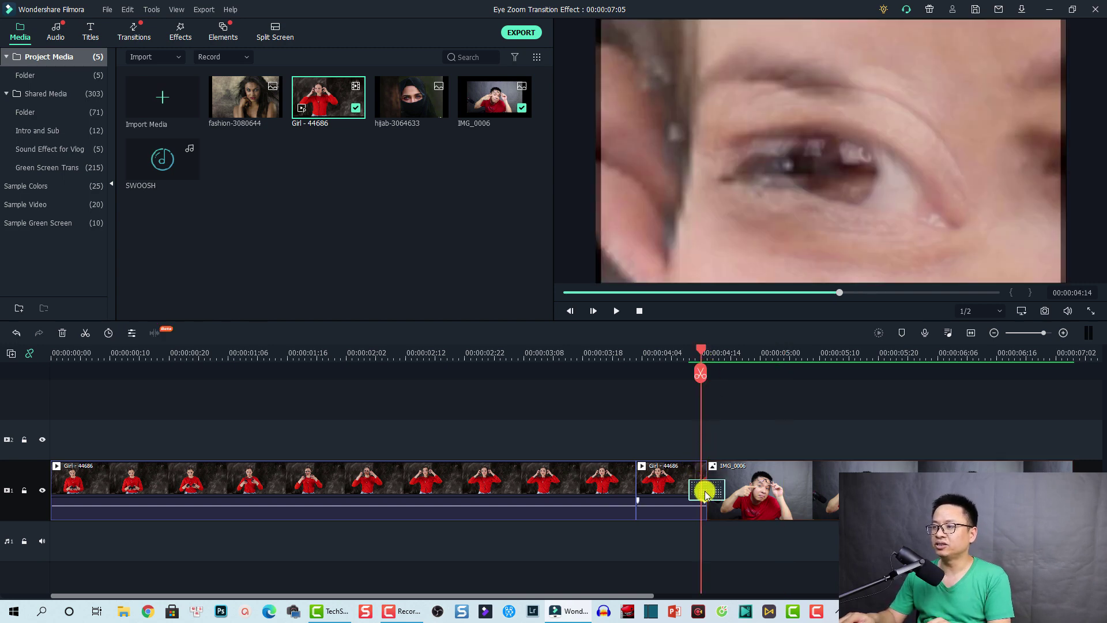
click(665, 354)
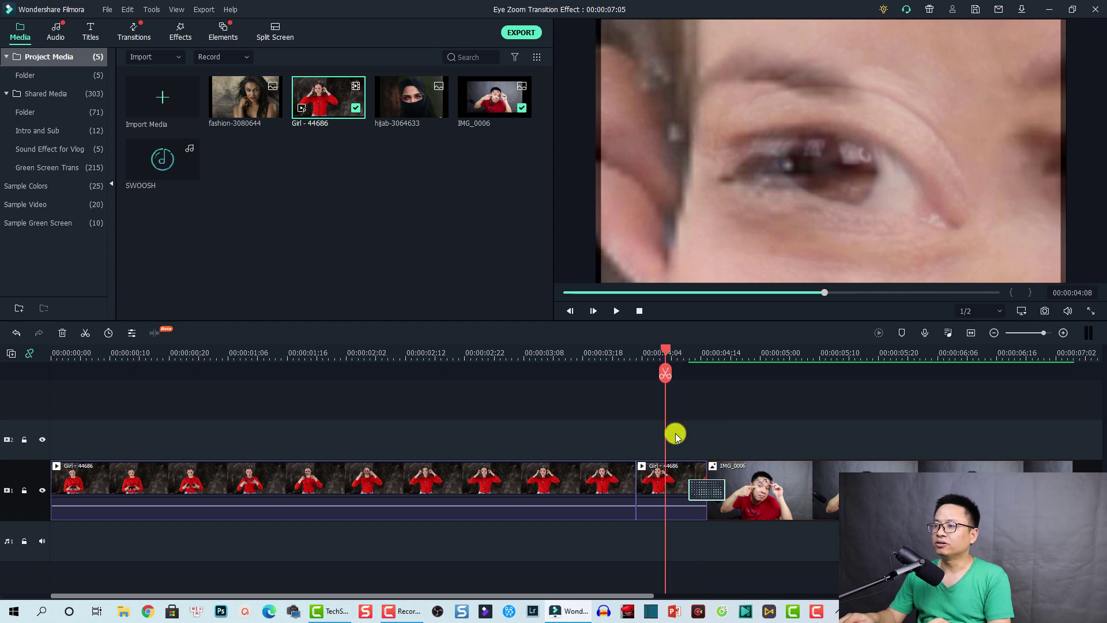
click(662, 485)
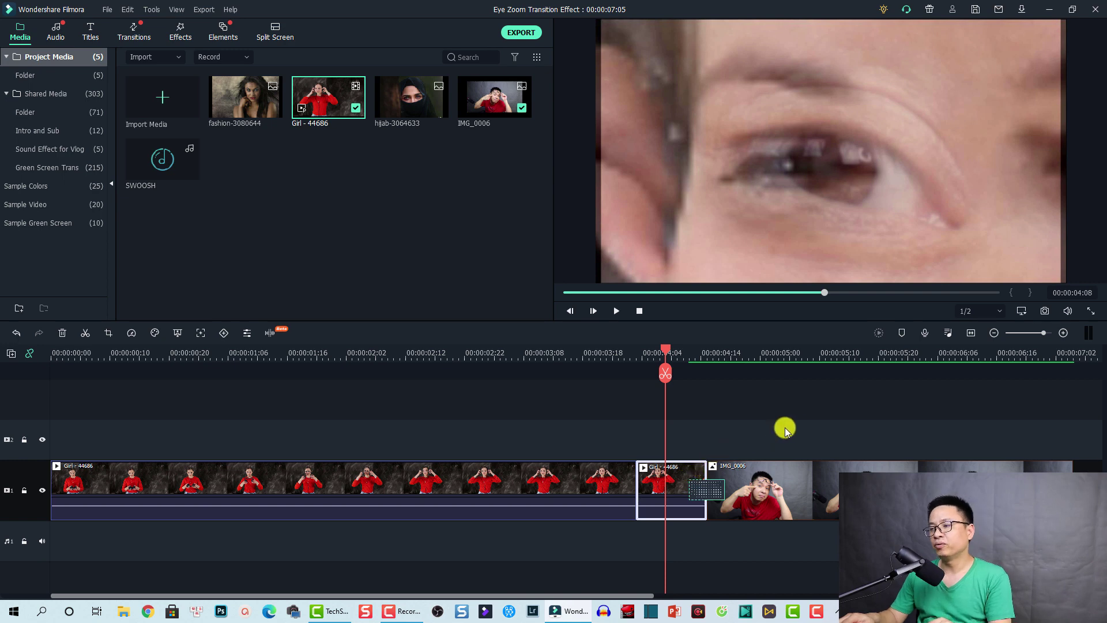
Clear all clips from the timeline and place the Girl - 44686 video at the start of the first video track
drag(818, 418, 468, 584)
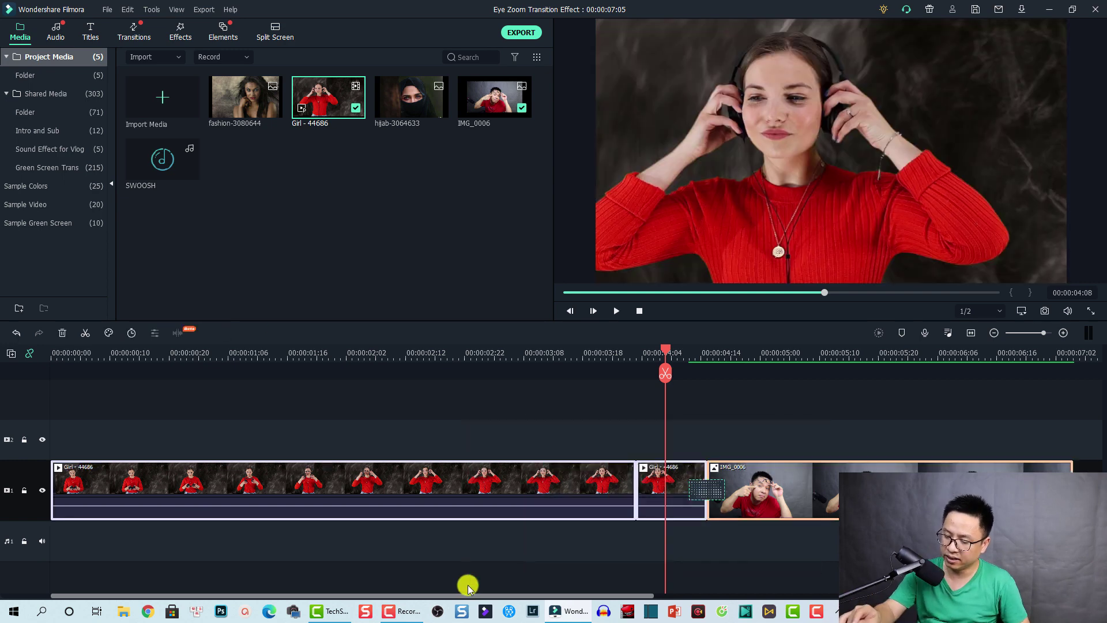
key(Delete)
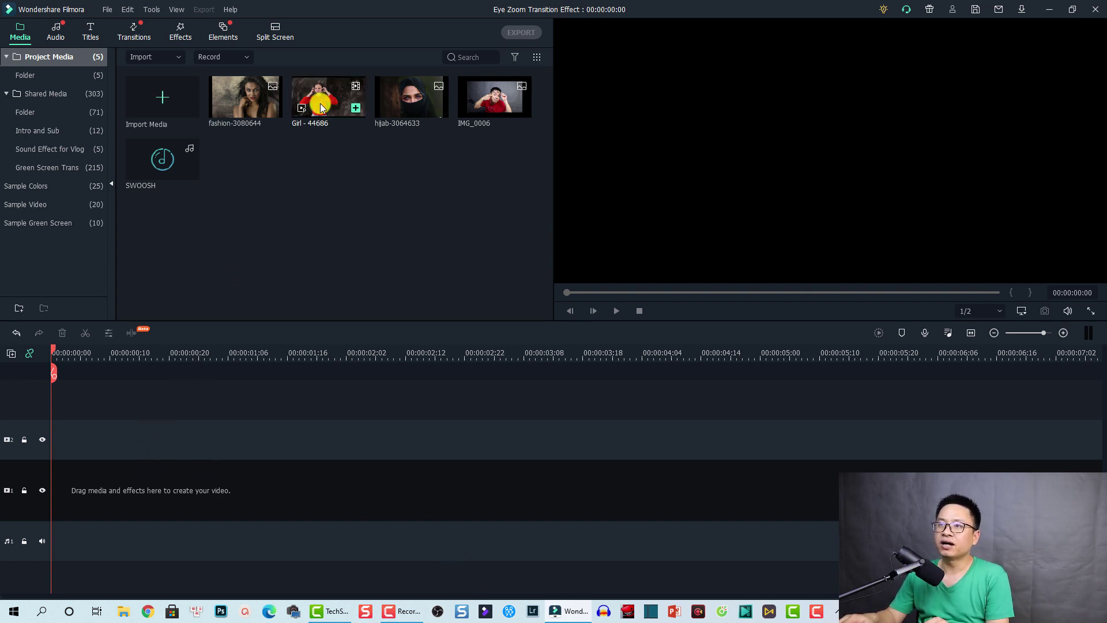
drag(320, 107, 94, 487)
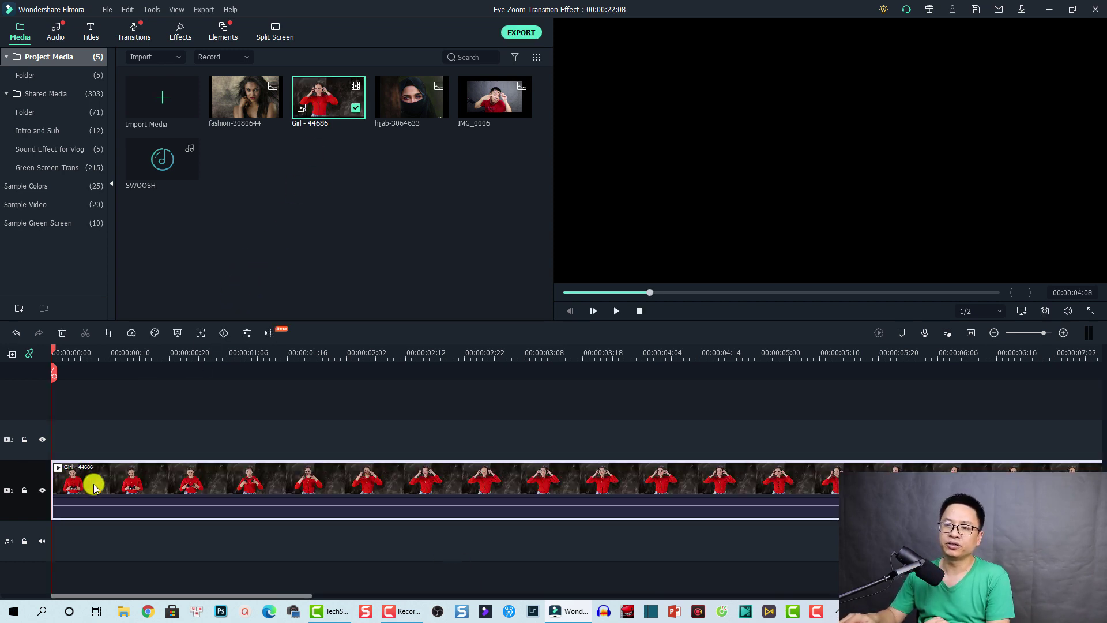
Split the Girl - 44686 clip at 00:00:03:02, where the eyes face the camera, and delete the remainder
click(312, 352)
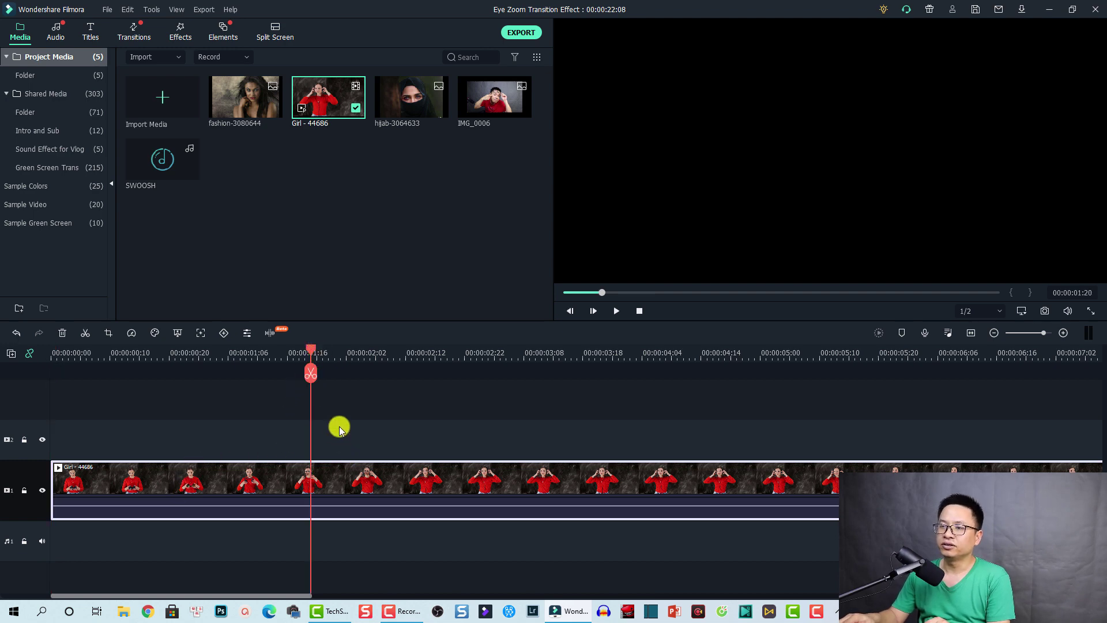
drag(312, 346, 491, 392)
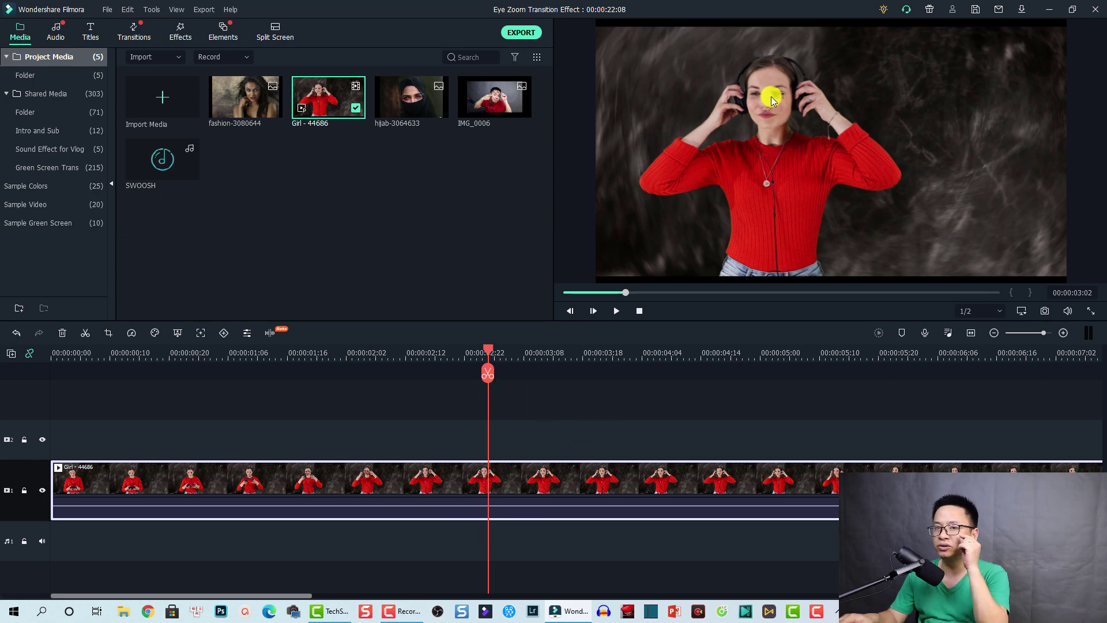
click(487, 374)
drag(596, 411, 544, 536)
key(Delete)
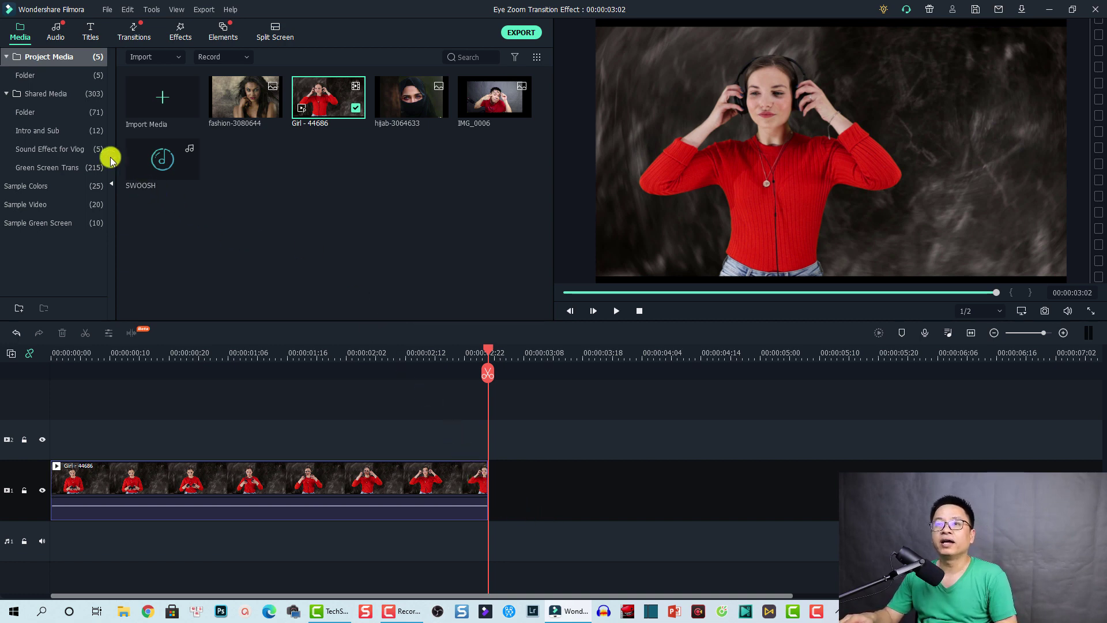
Add the Baby Pink sample color to the second video track, above the end of the Girl clip
click(20, 34)
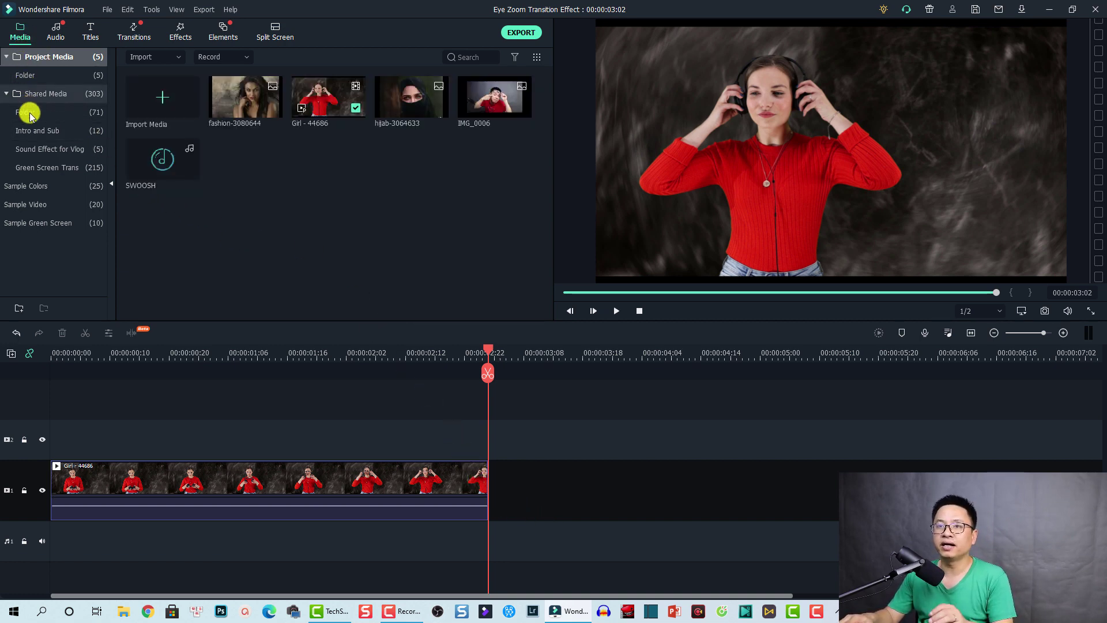
click(32, 185)
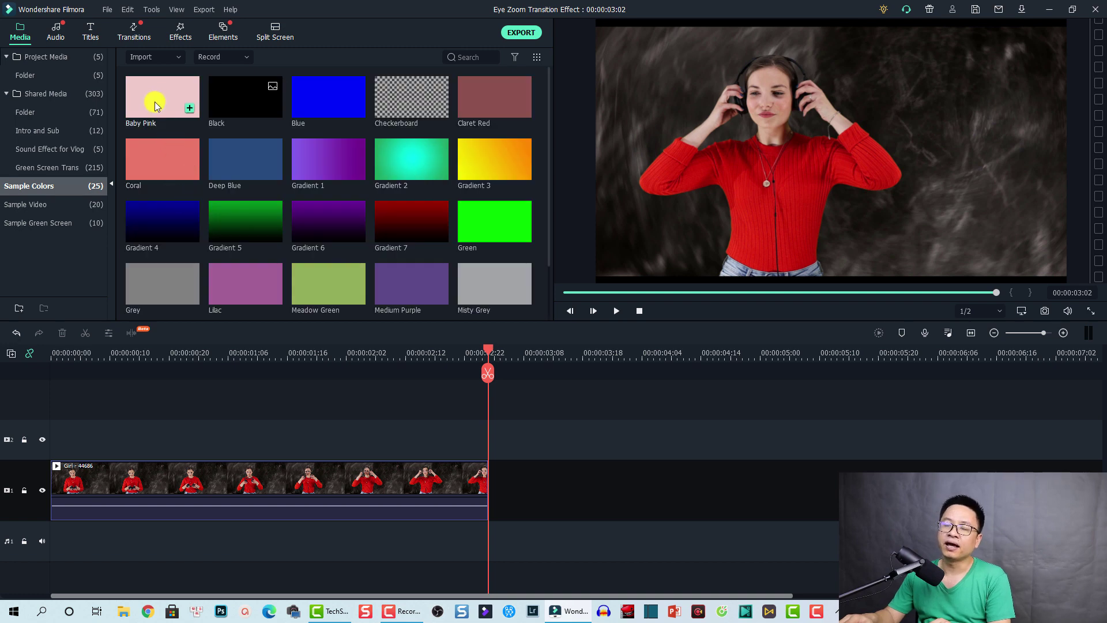
drag(156, 102, 392, 429)
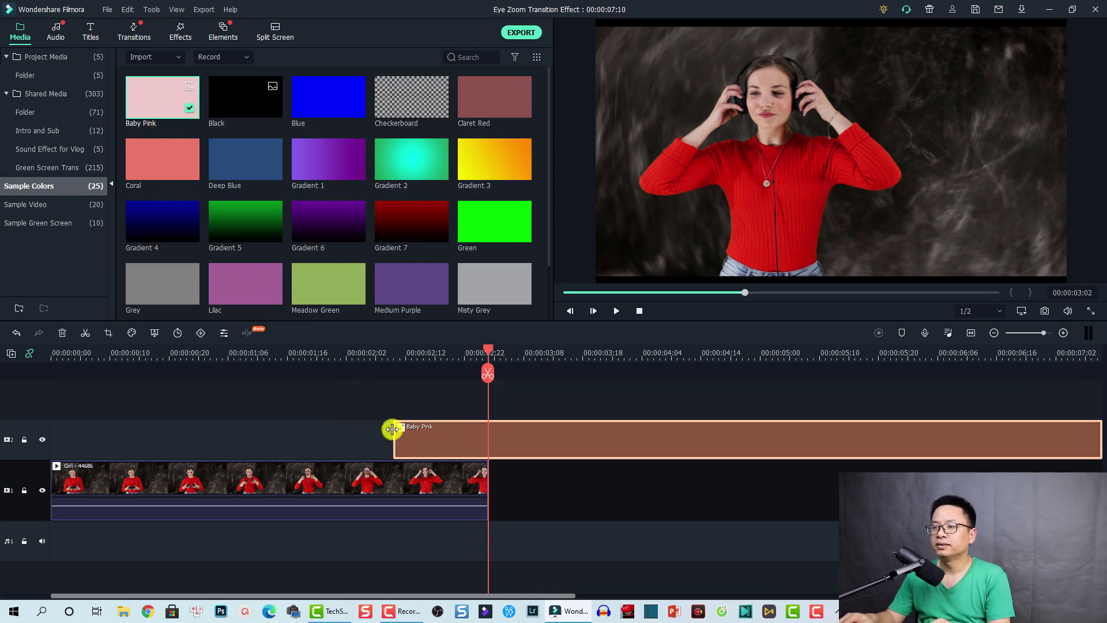
Set the Baby Pink clip's duration to 00:00:01:00 and align its end with the end of the Girl clip
right_click(459, 440)
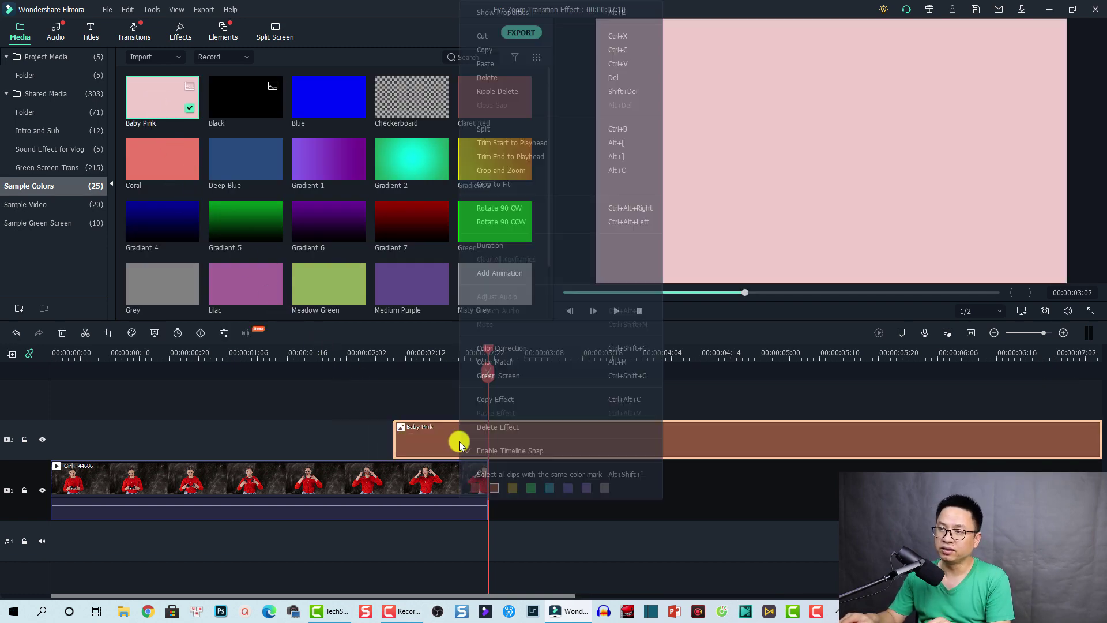
click(486, 244)
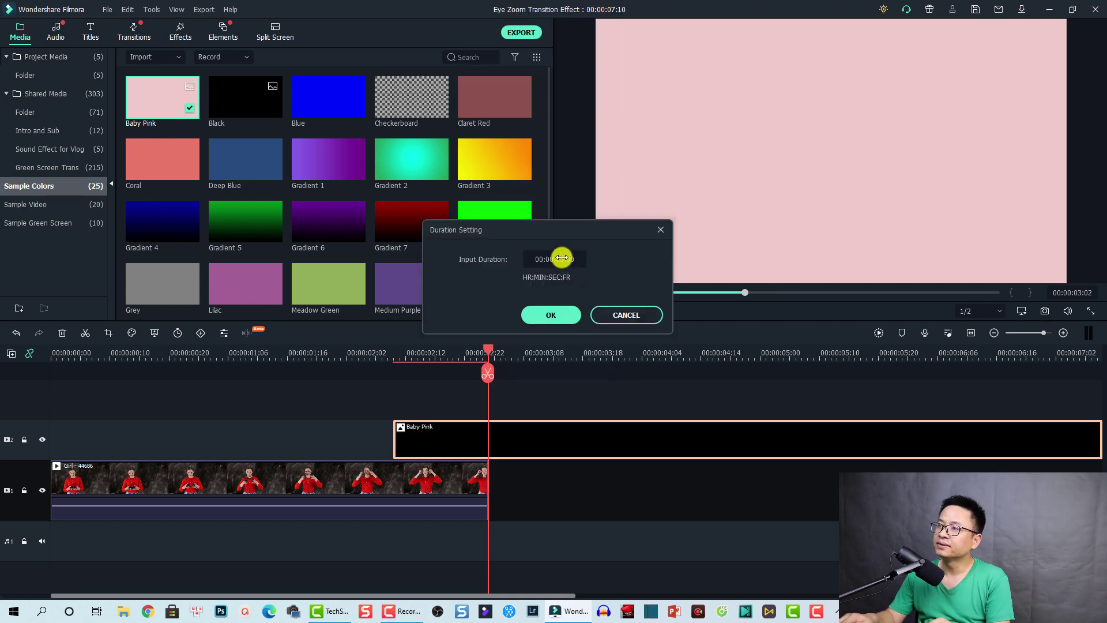
click(562, 258)
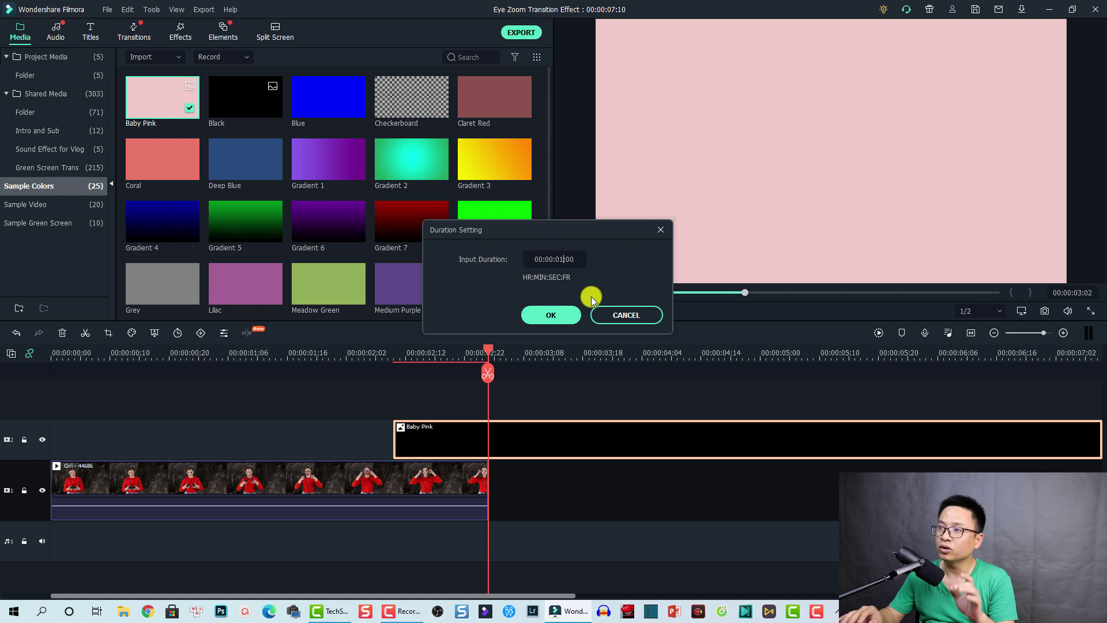
click(550, 315)
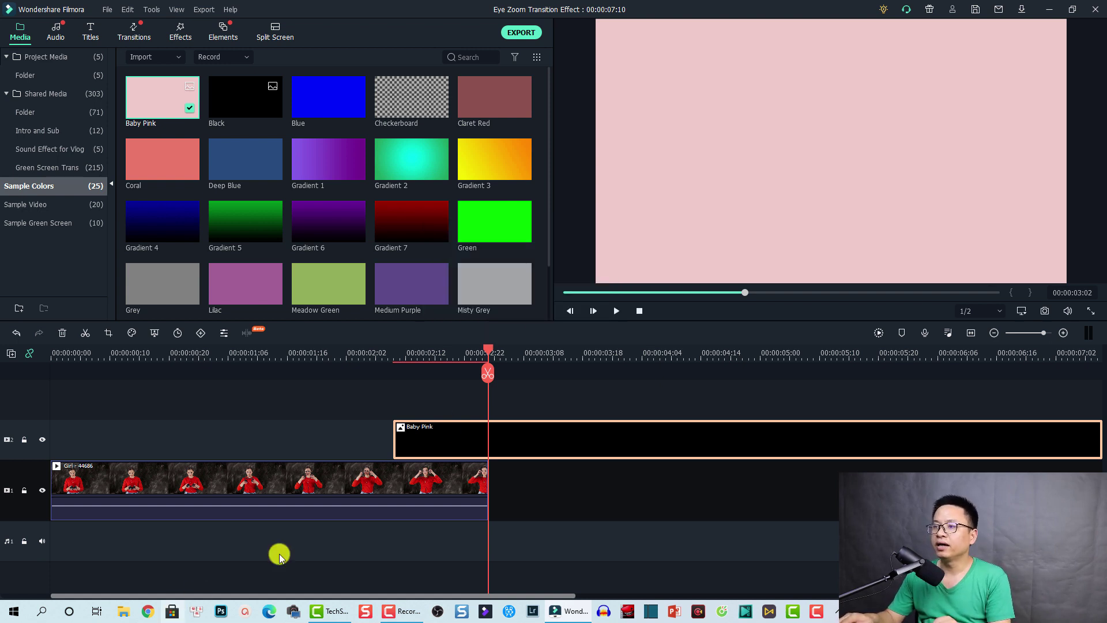
drag(512, 440, 452, 446)
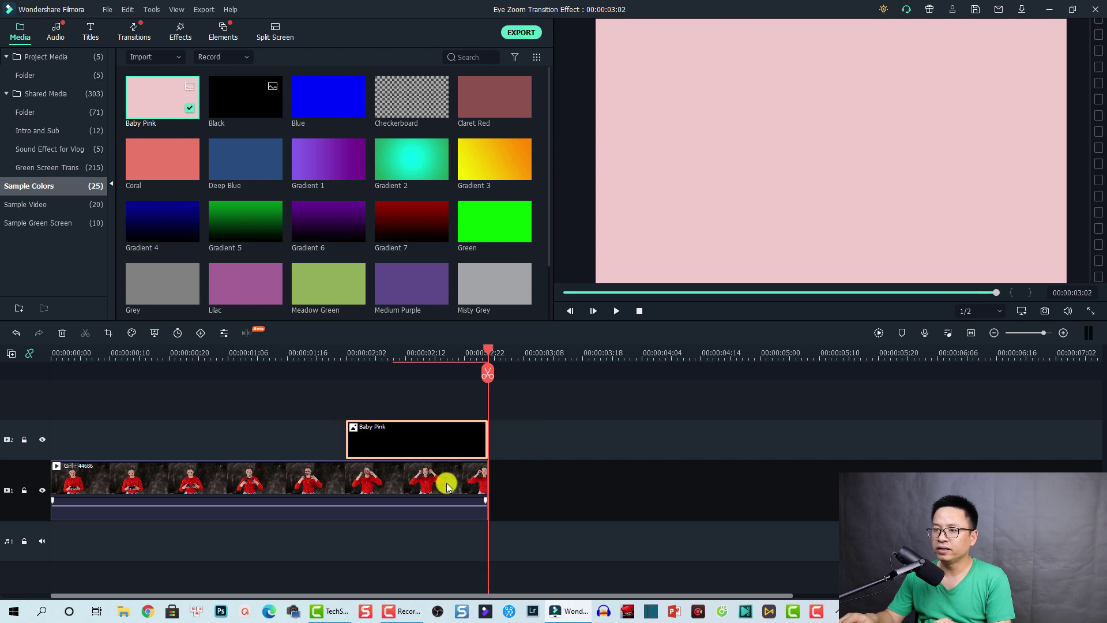
Split the Girl clip at the Baby Pink clip's start, 00:00:02:02, and delete the Baby Pink clip
click(346, 353)
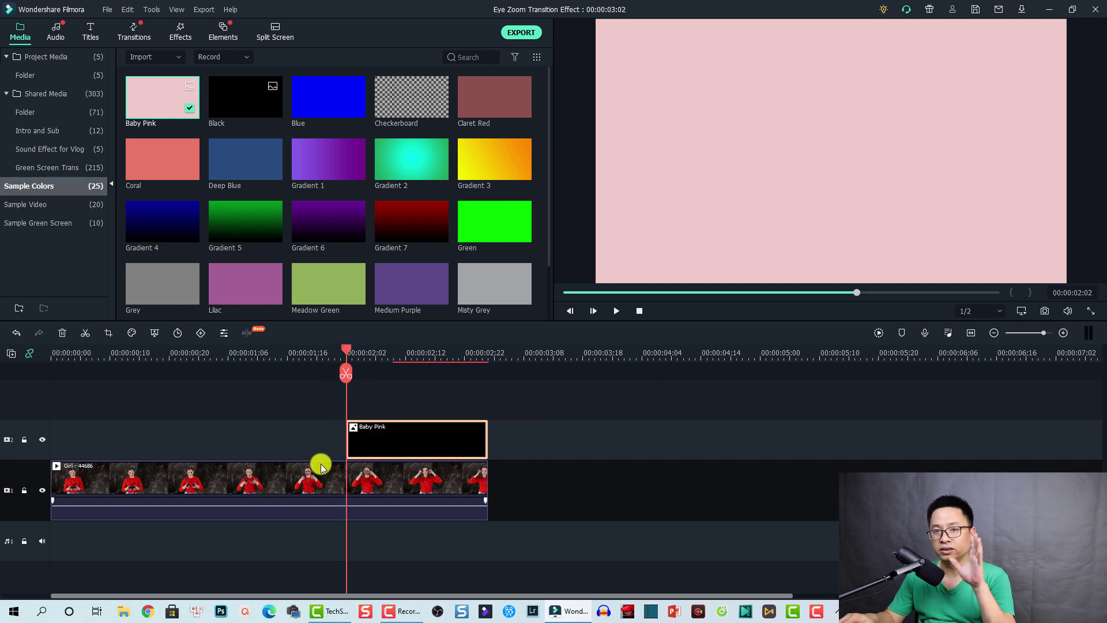
click(353, 499)
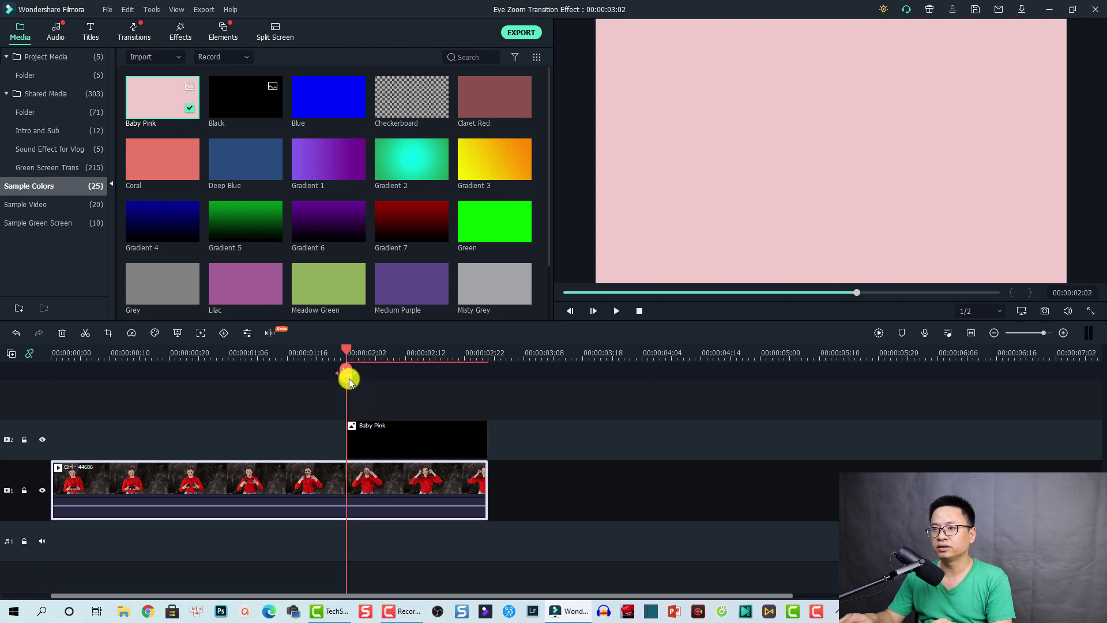
key(ctrl+b)
click(408, 430)
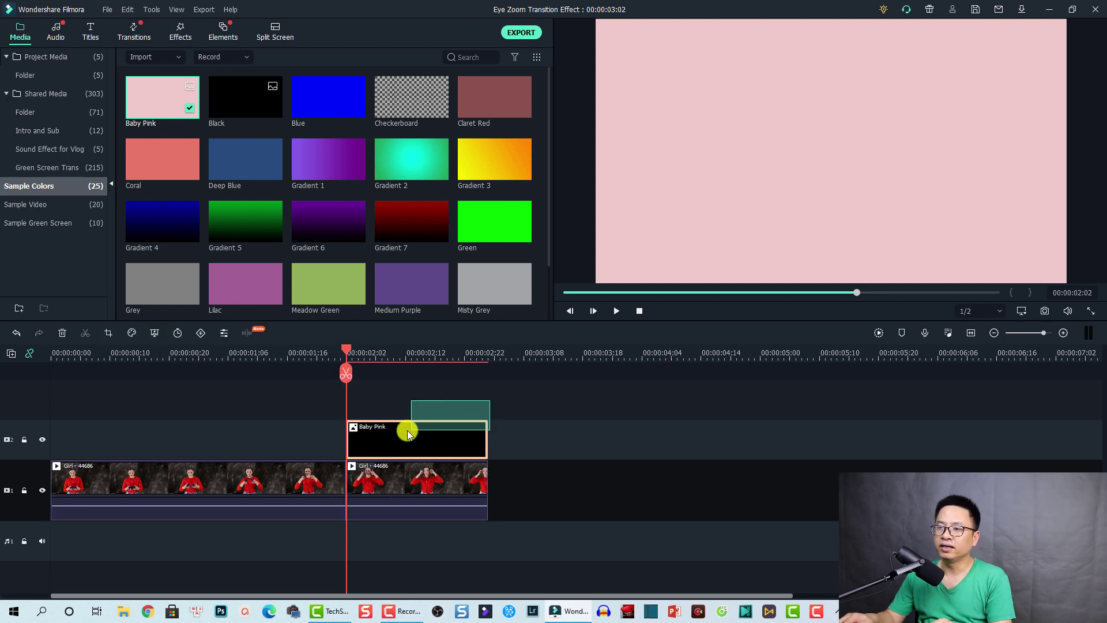
key(Delete)
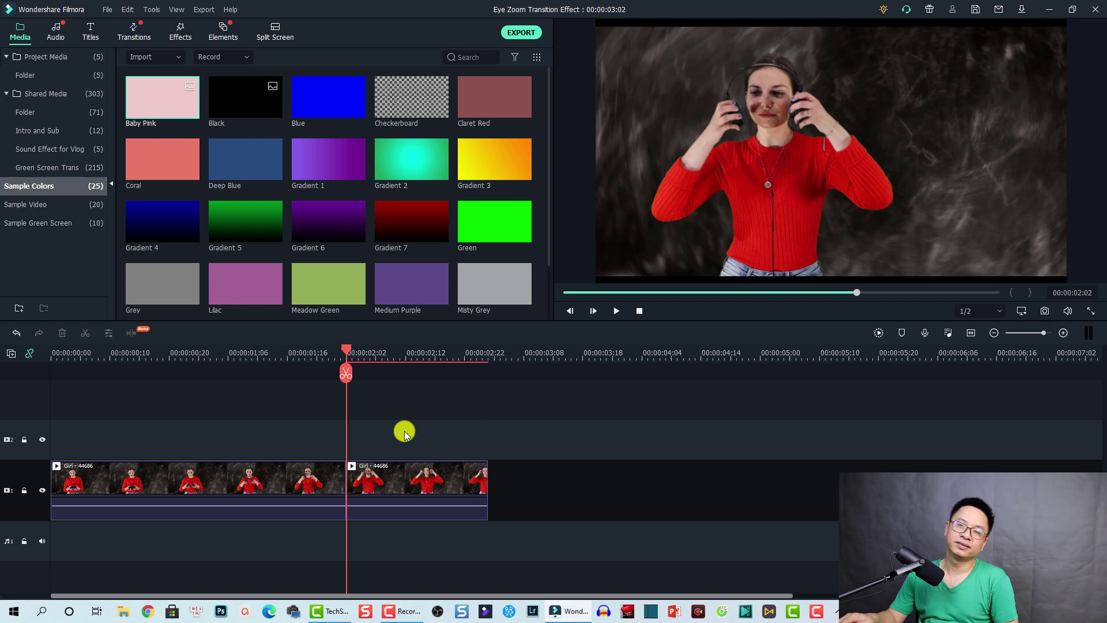
Apply a 16:9 Pan & Zoom to the second Girl clip, shrinking the End frame to about 131 x 74 over her eye
click(396, 472)
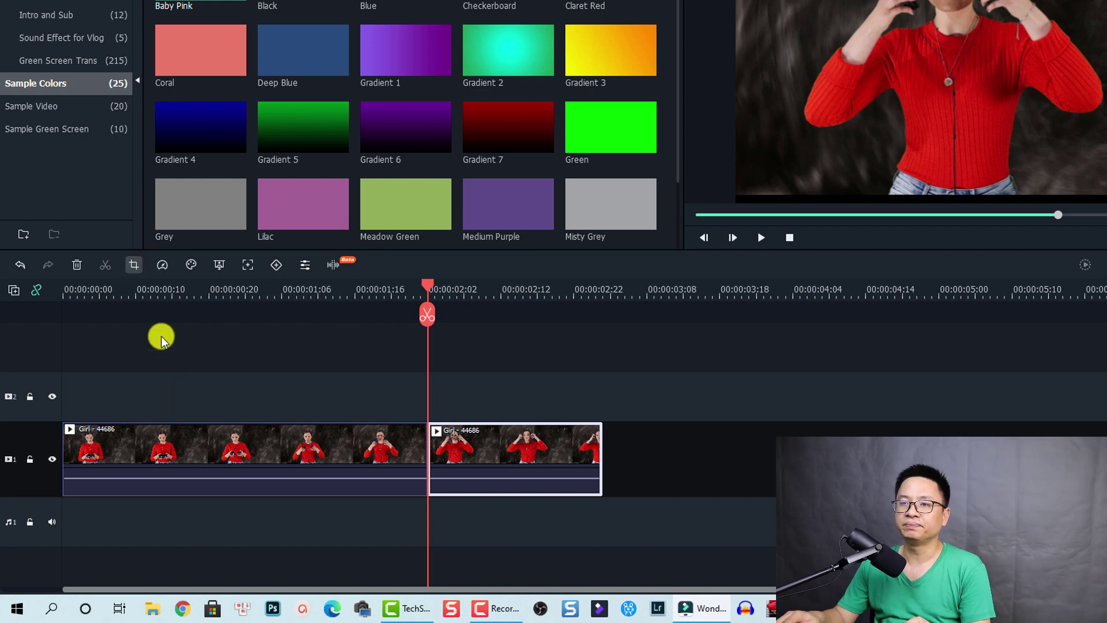
click(132, 266)
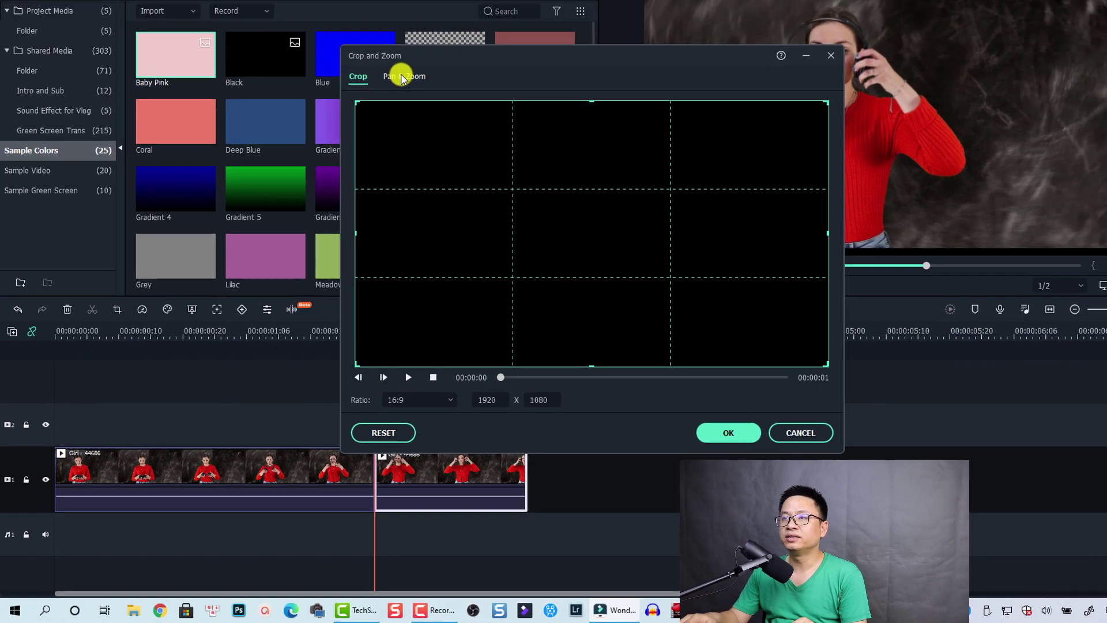
click(398, 82)
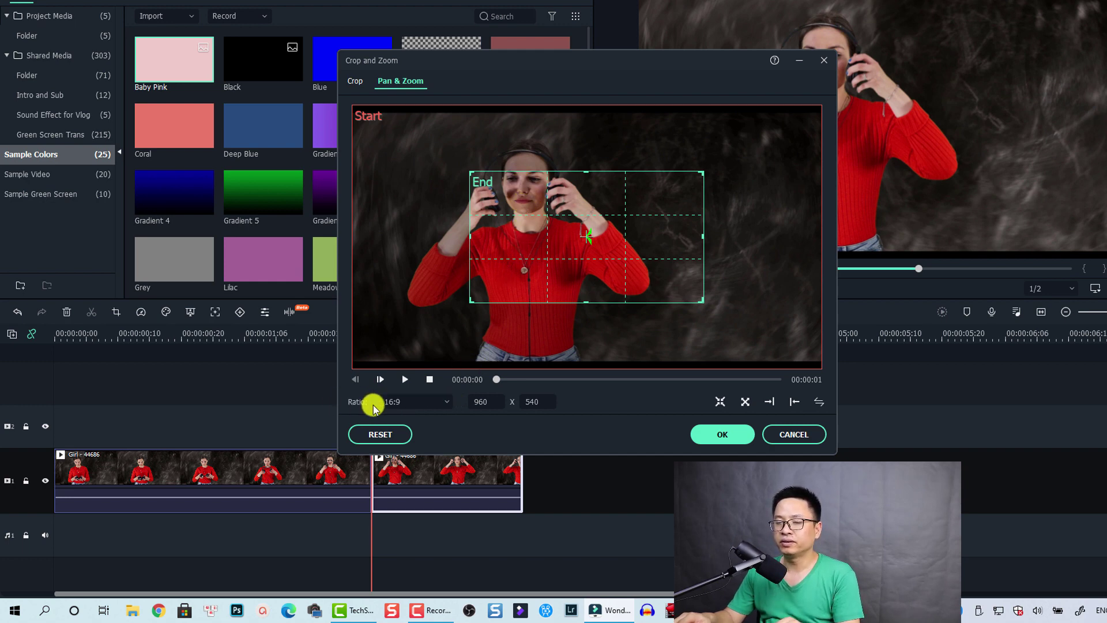
click(404, 403)
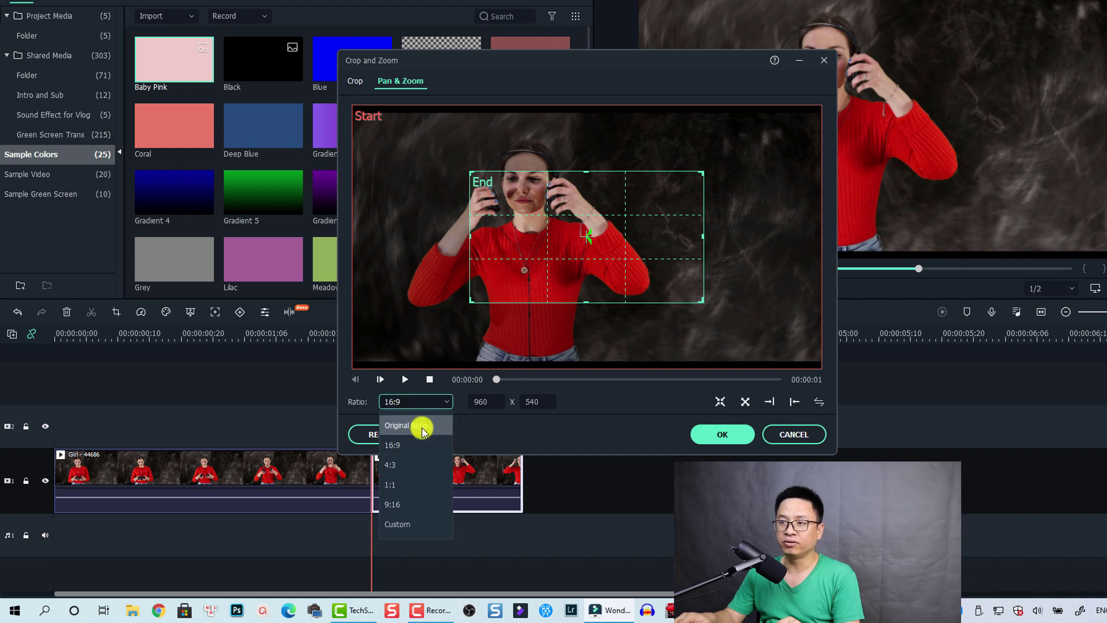
click(399, 448)
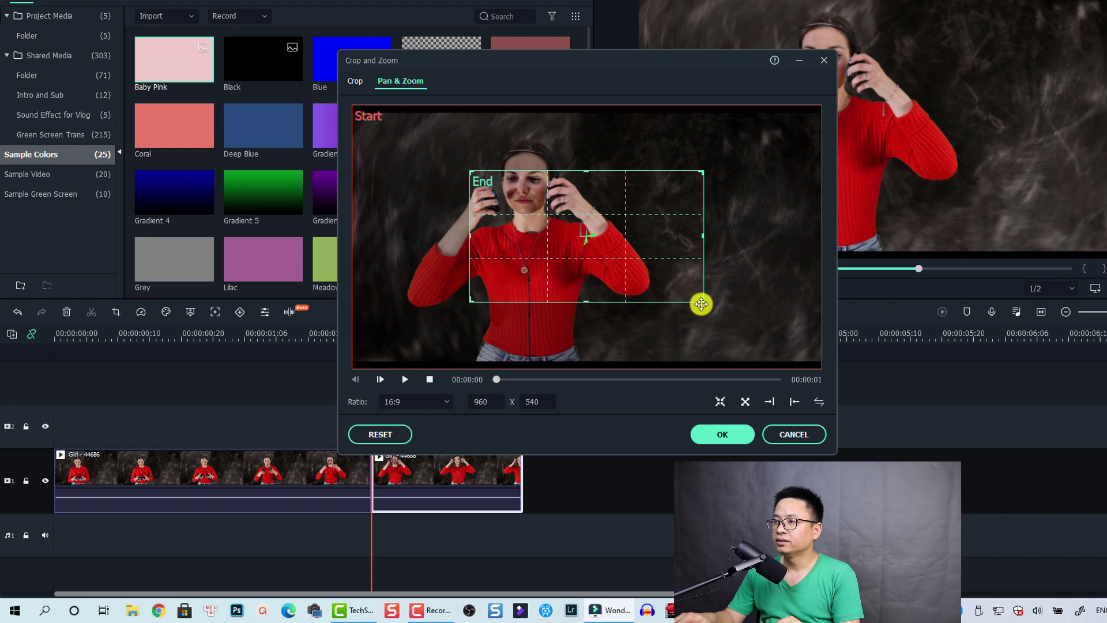
drag(701, 298, 508, 180)
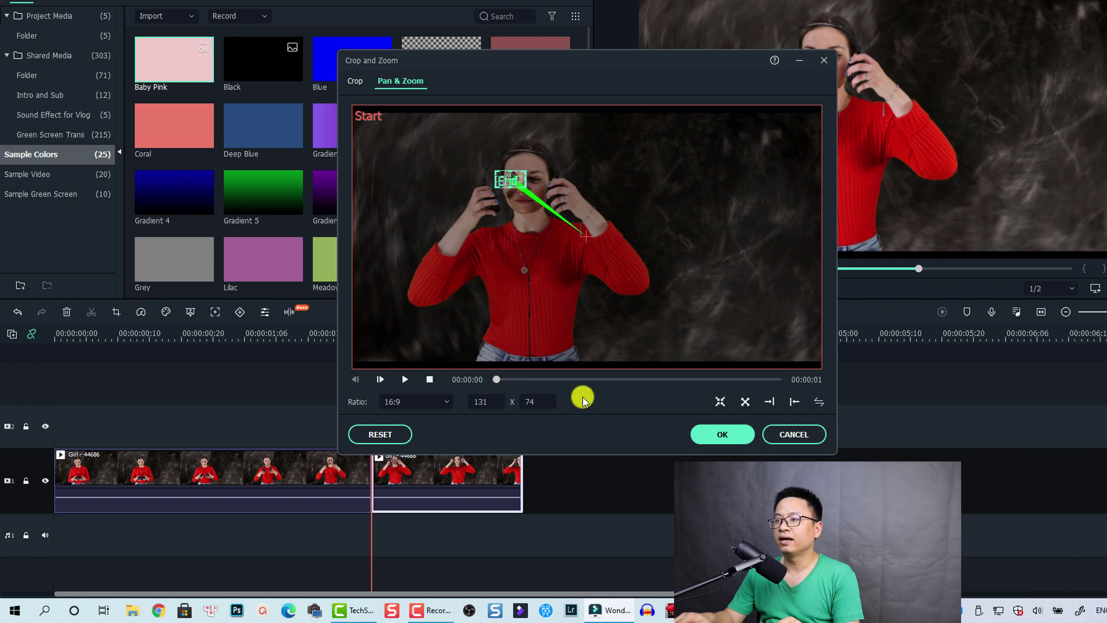
click(721, 436)
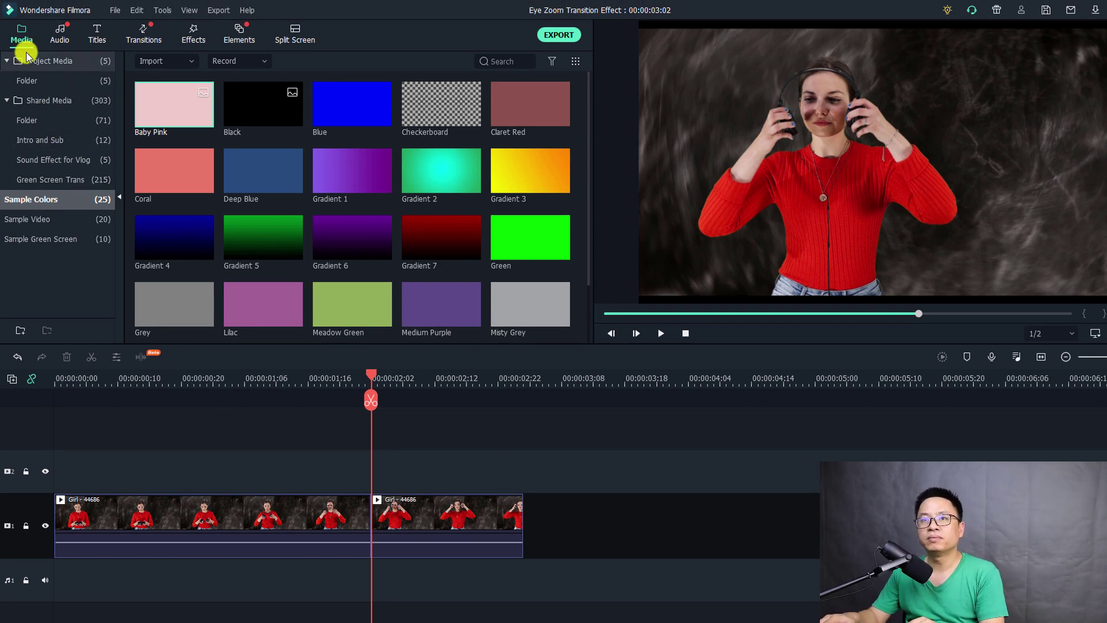
Add the IMG_0006 image from the project folder to the first video track, directly after the second Girl clip
click(23, 35)
click(24, 82)
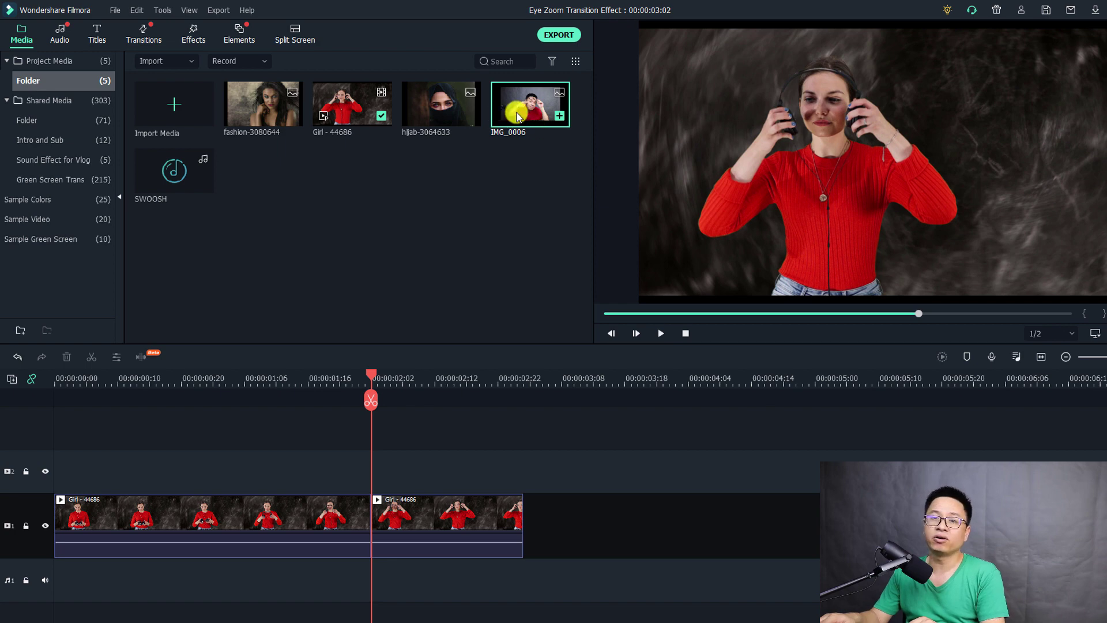
drag(567, 305, 601, 555)
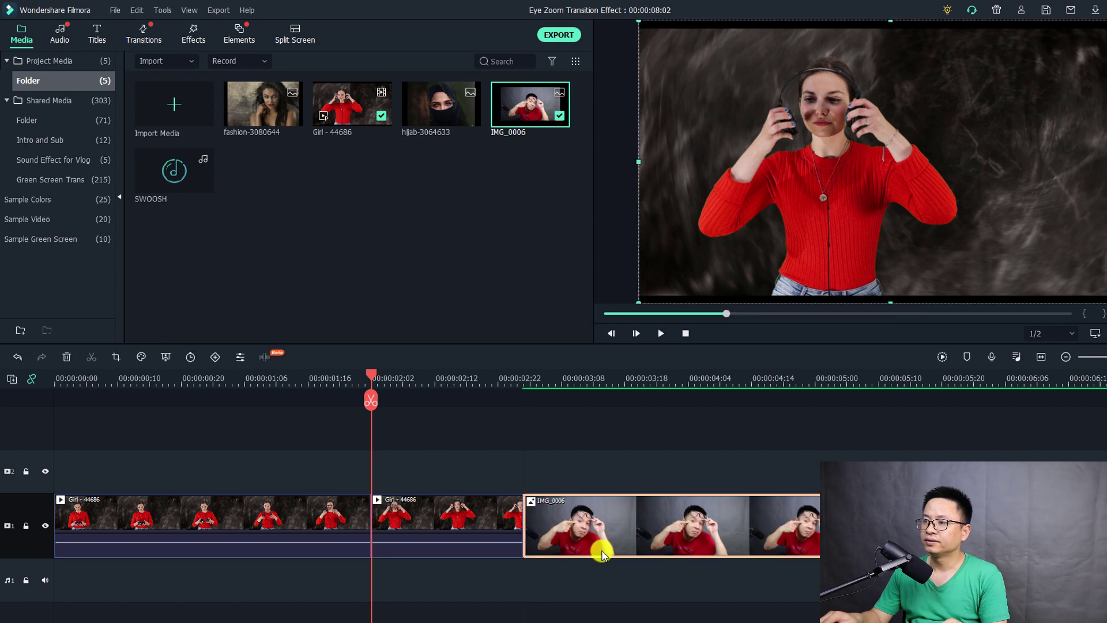
Trim the end of the IMG_0006 clip so the sequence ends at about 00:00:05:09
click(1044, 357)
drag(1106, 526, 976, 525)
drag(819, 528, 786, 528)
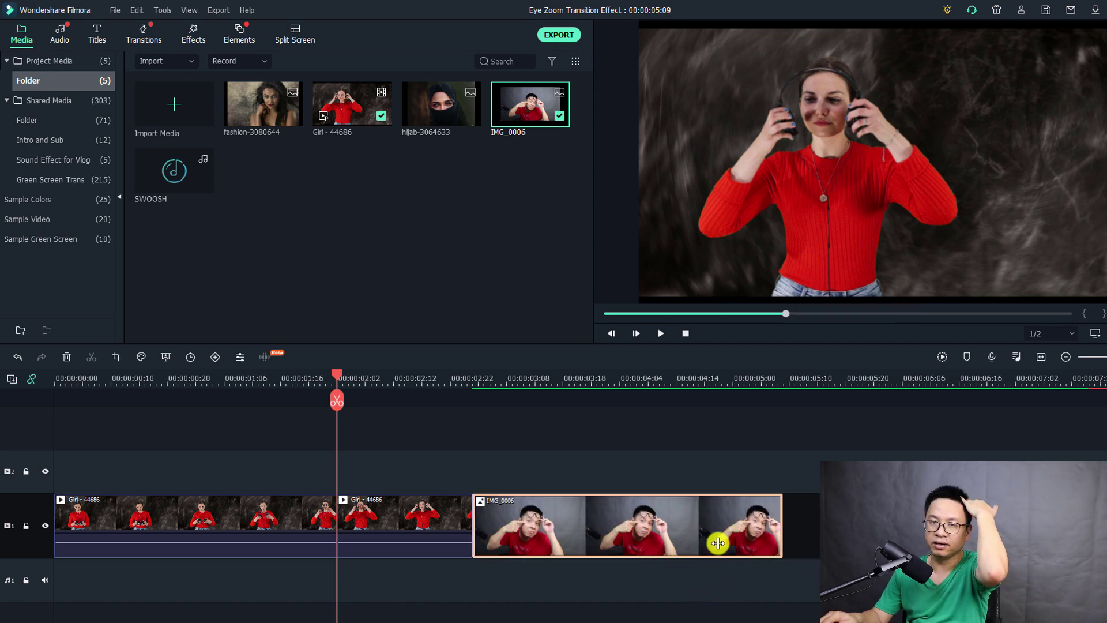
Apply a 16:9 Pan & Zoom to the IMG_0006 clip, shrinking the End frame to about 409 x 230 over the eye and swapping Start and End
click(403, 511)
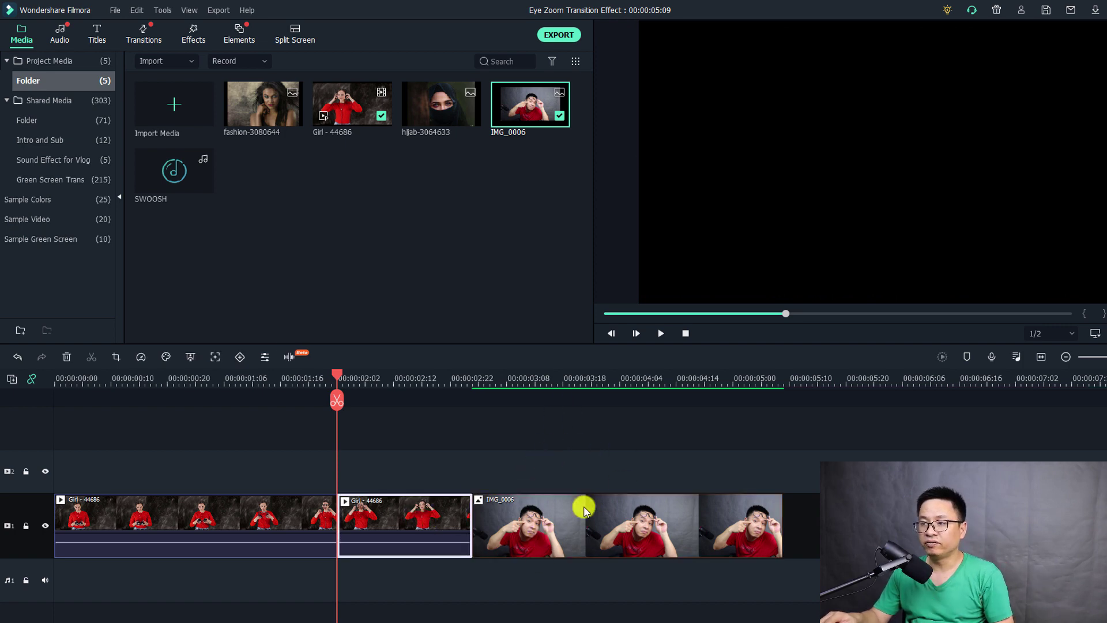
click(533, 394)
click(536, 524)
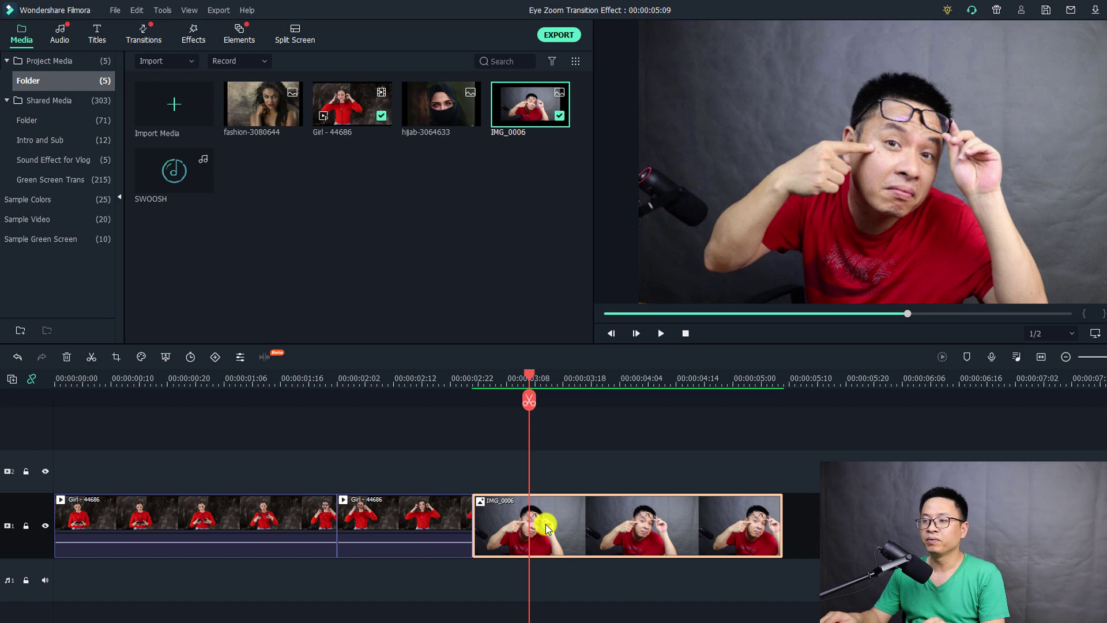
click(126, 358)
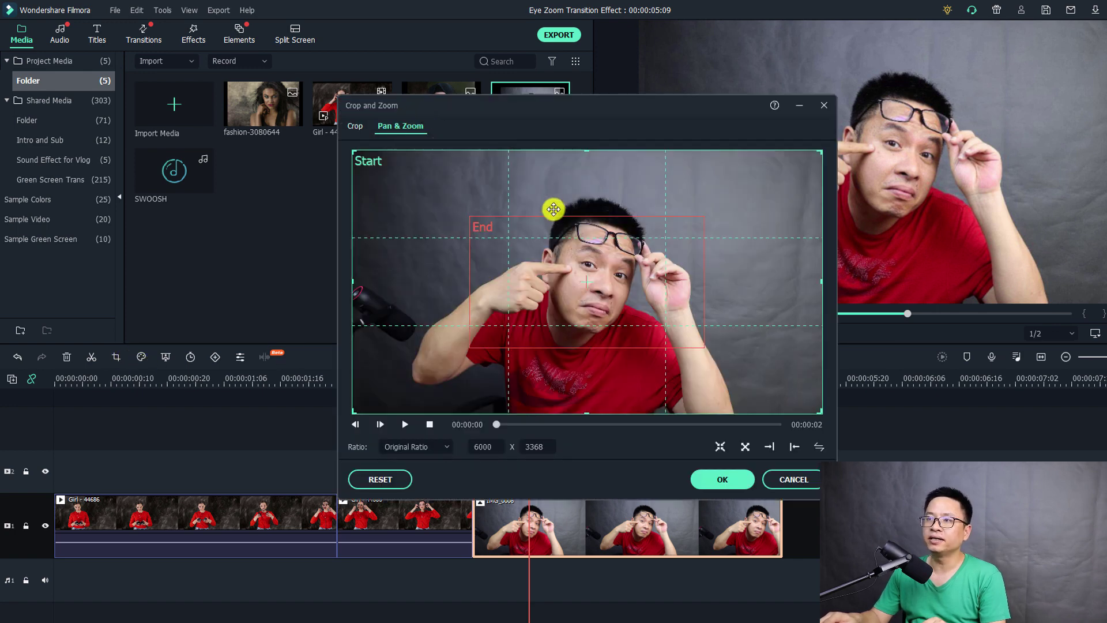
click(563, 279)
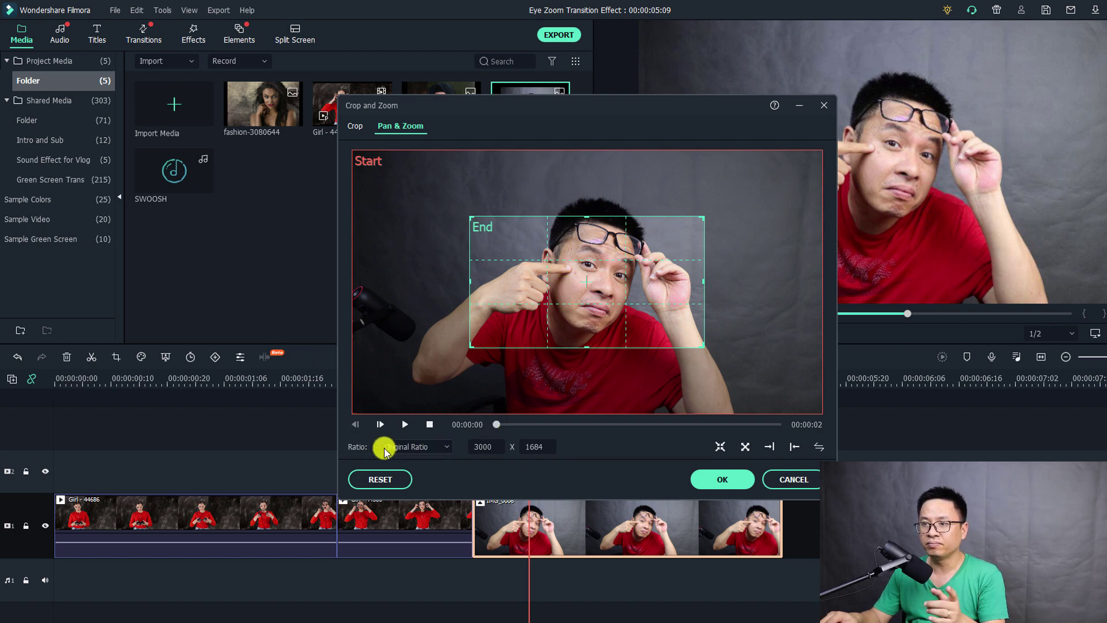
click(423, 448)
click(396, 486)
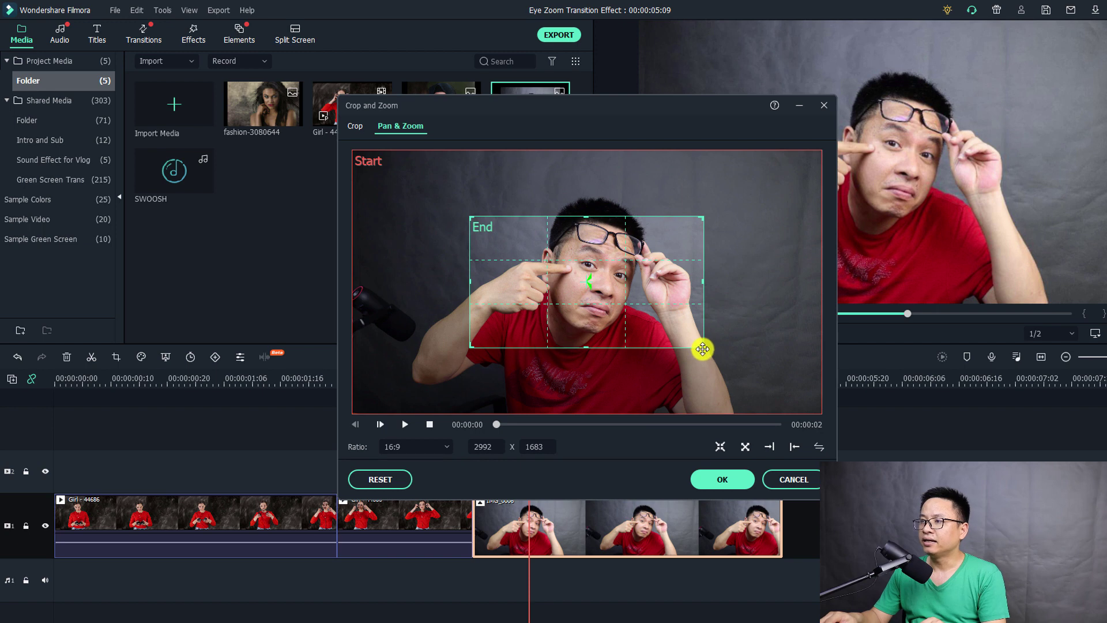
drag(701, 347, 583, 261)
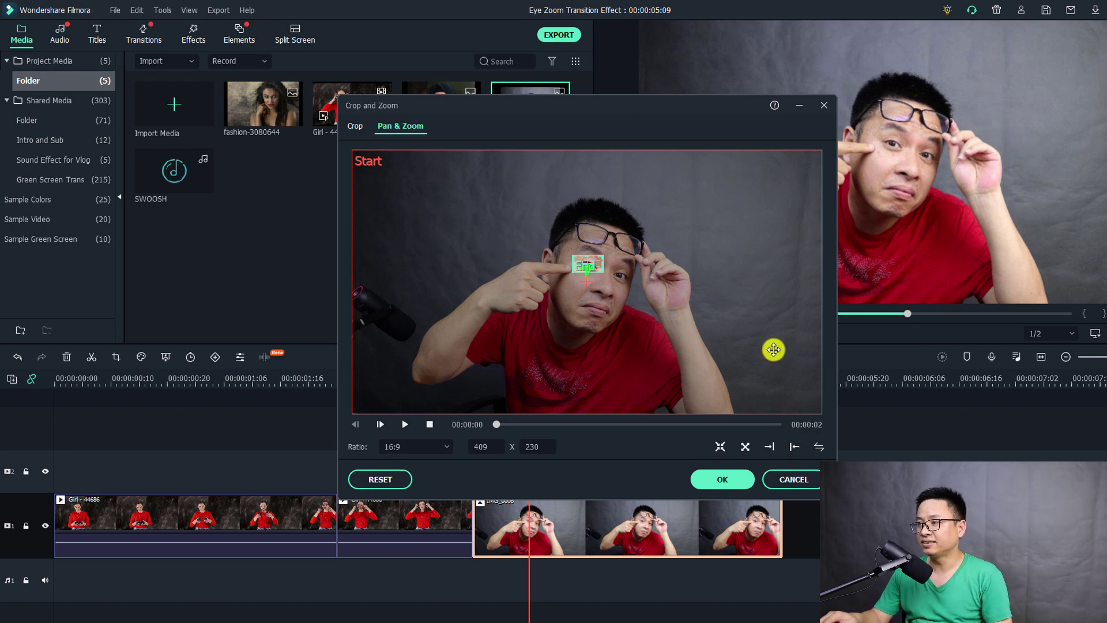
click(817, 448)
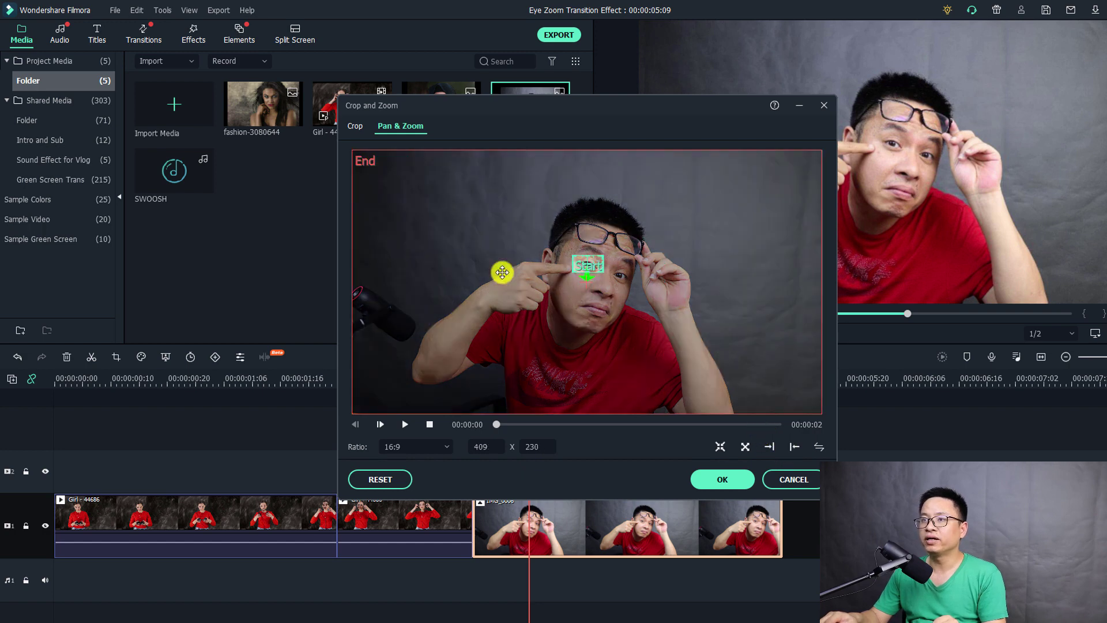
click(709, 481)
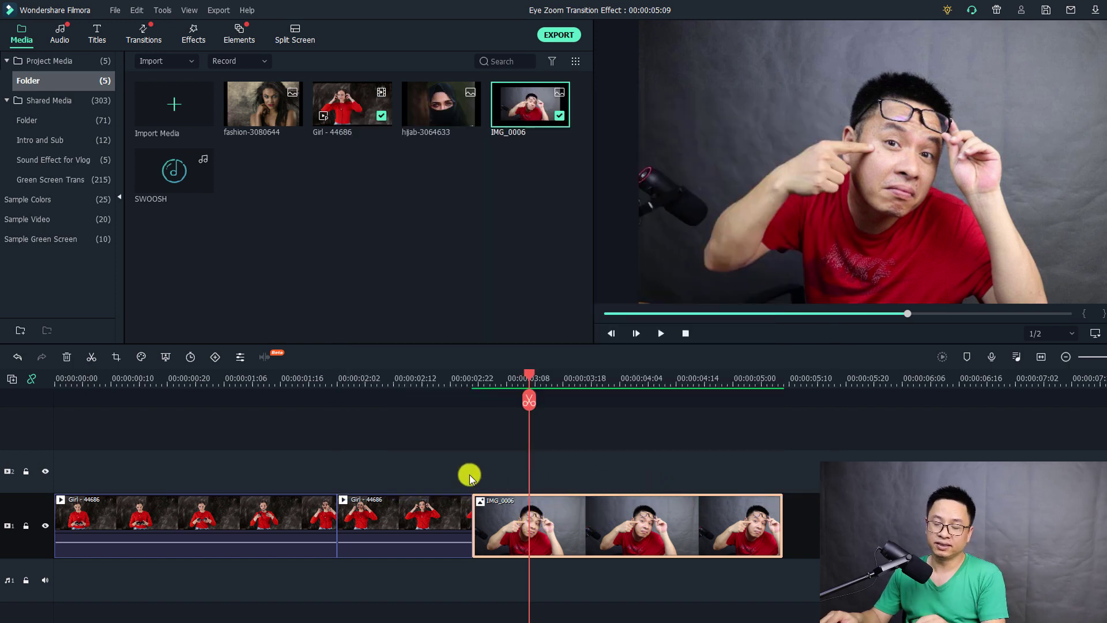
Render the timeline preview and play the sequence from the first Girl clip into IMG_0006 to check both zooms
click(218, 378)
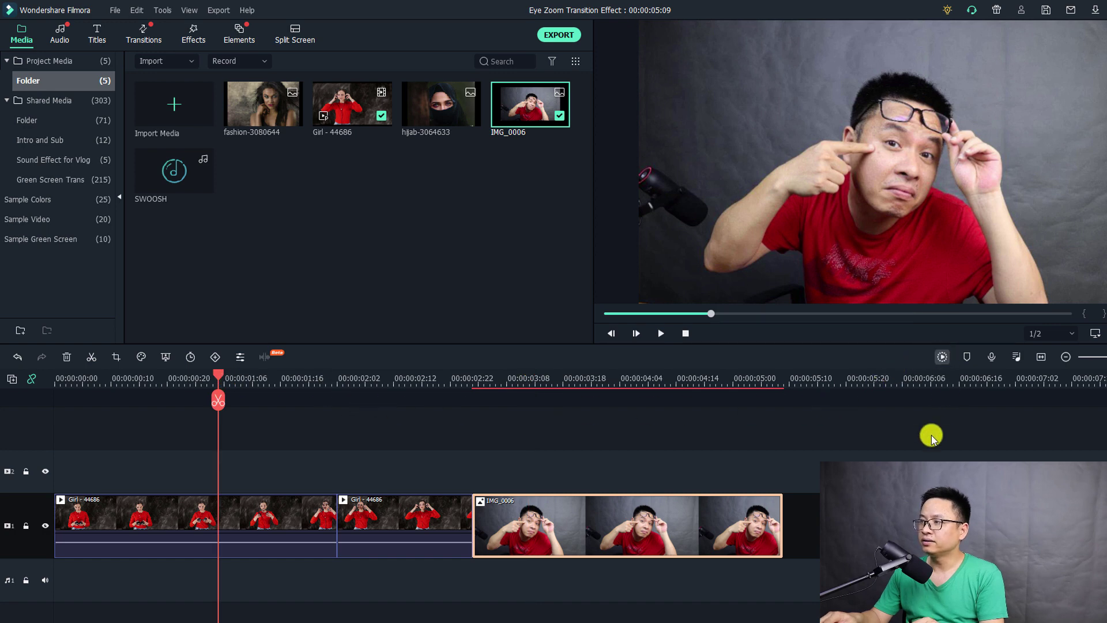
click(328, 458)
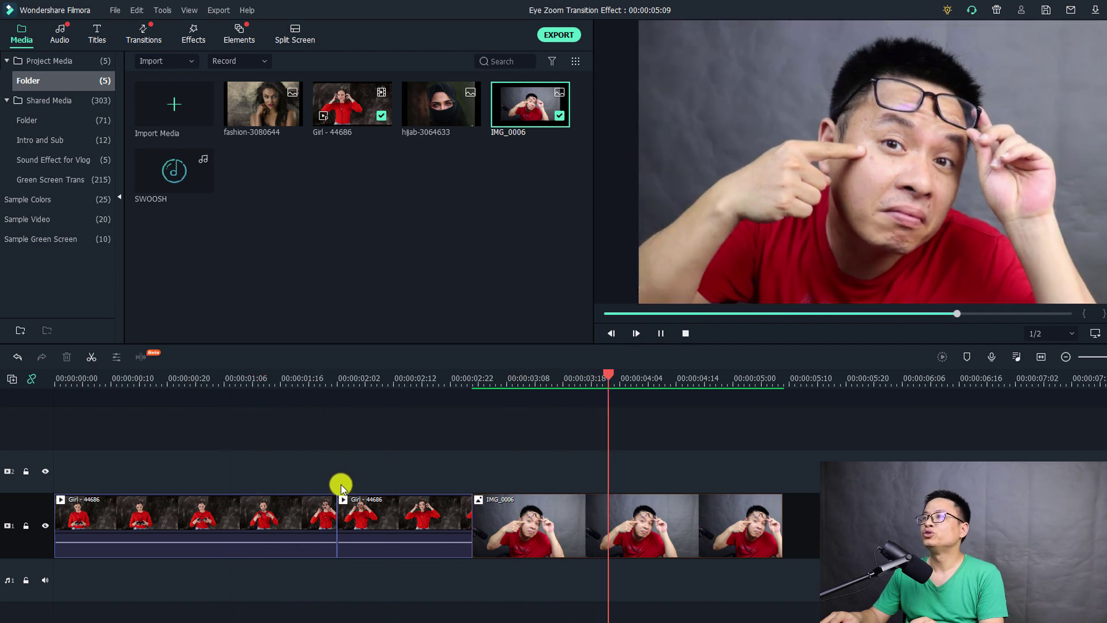
click(231, 379)
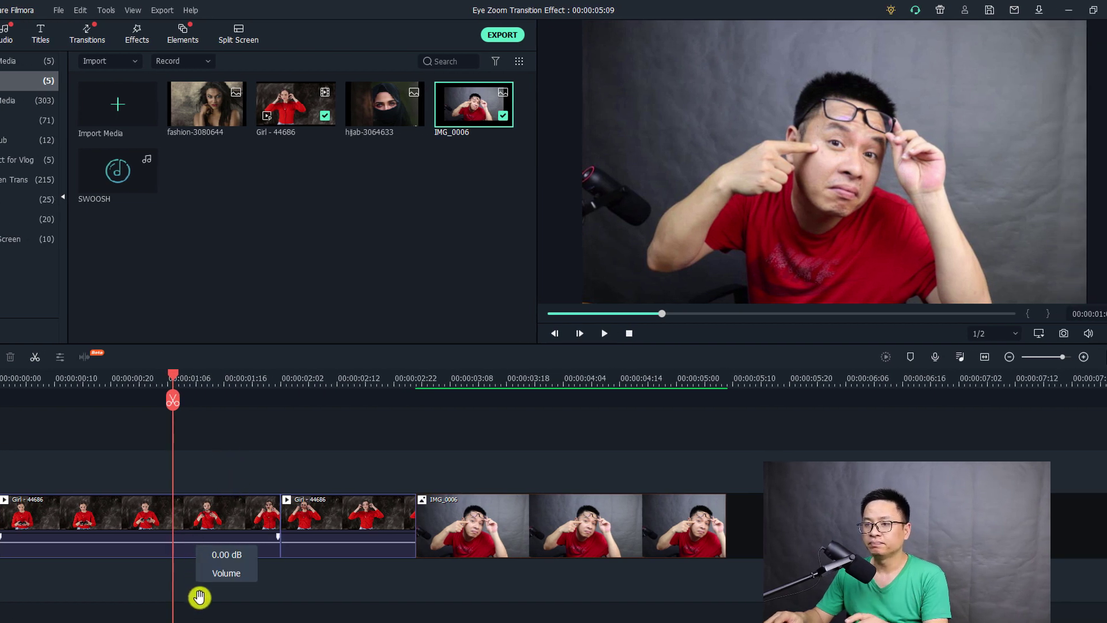
key(space)
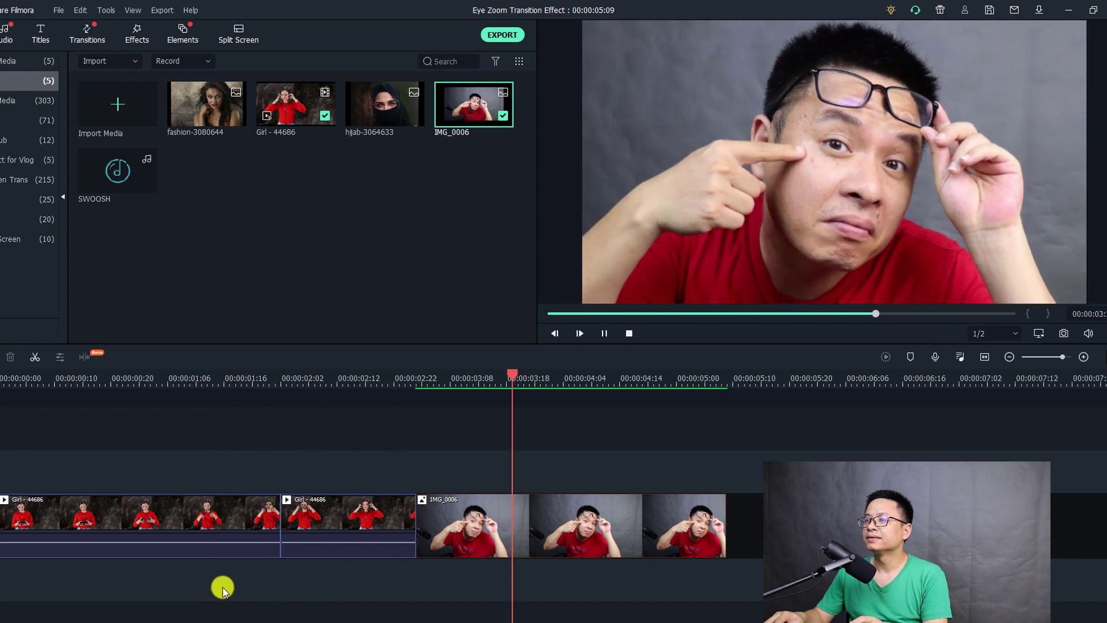
key(space)
key(Up)
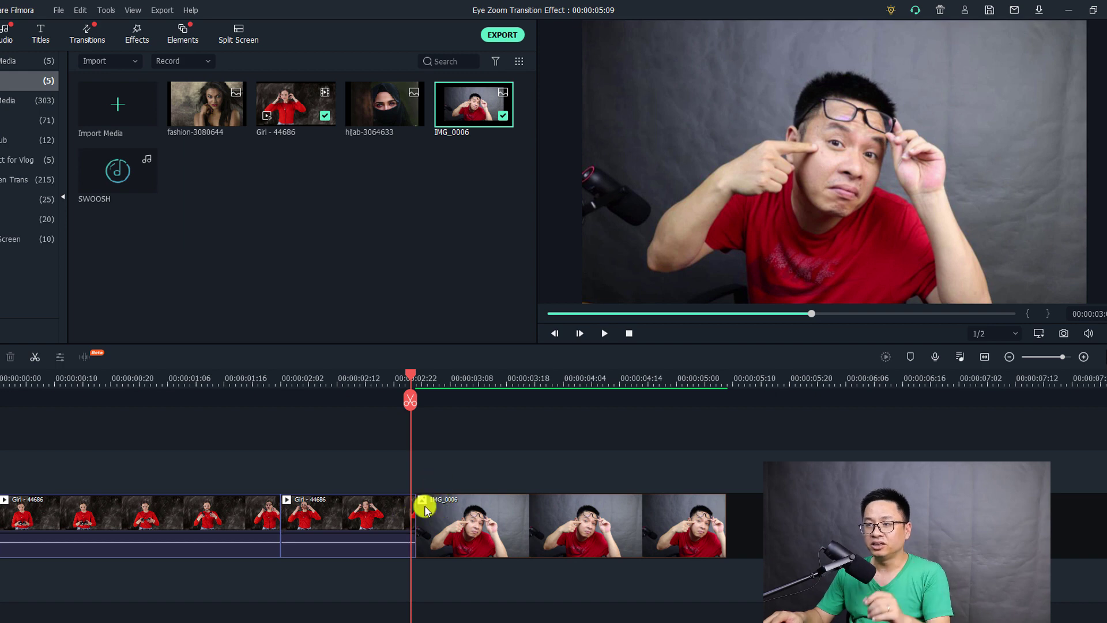
click(387, 512)
click(436, 521)
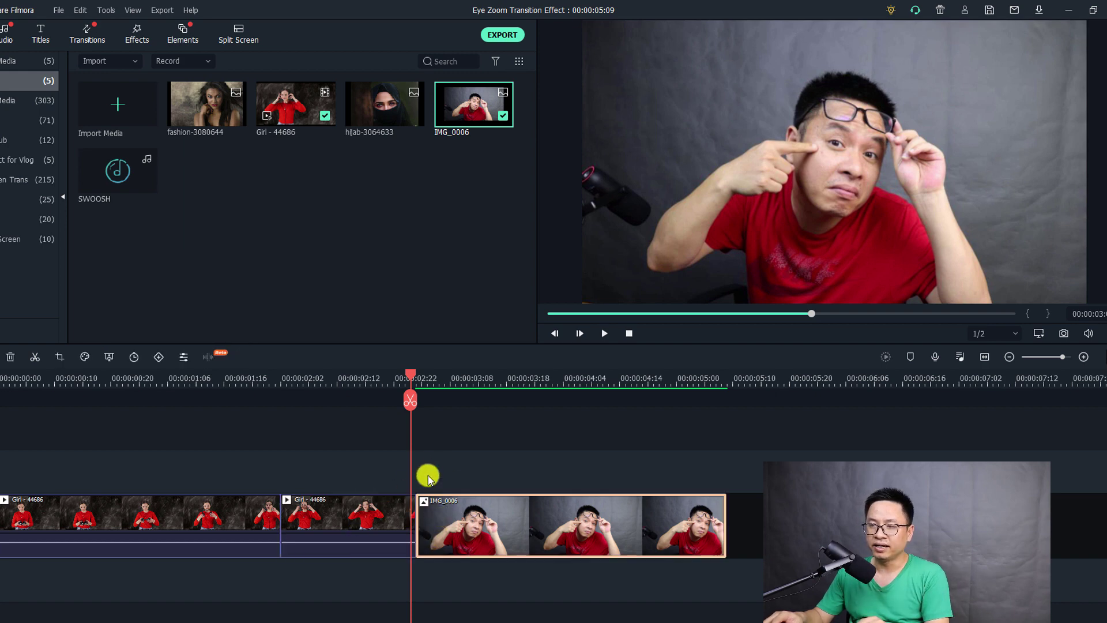
drag(424, 467, 393, 559)
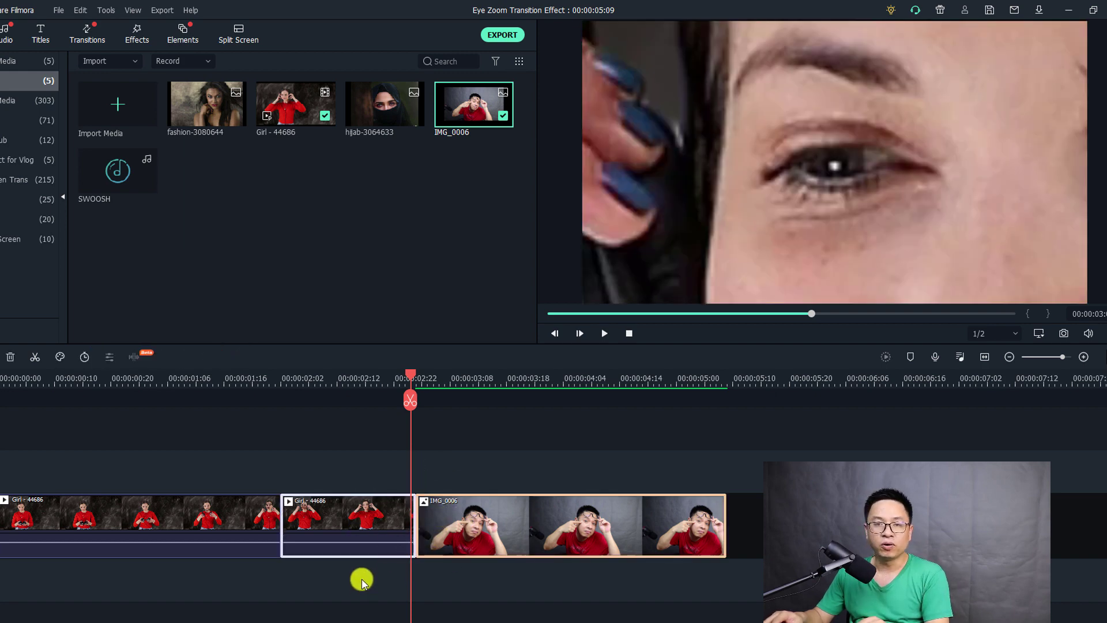
click(418, 478)
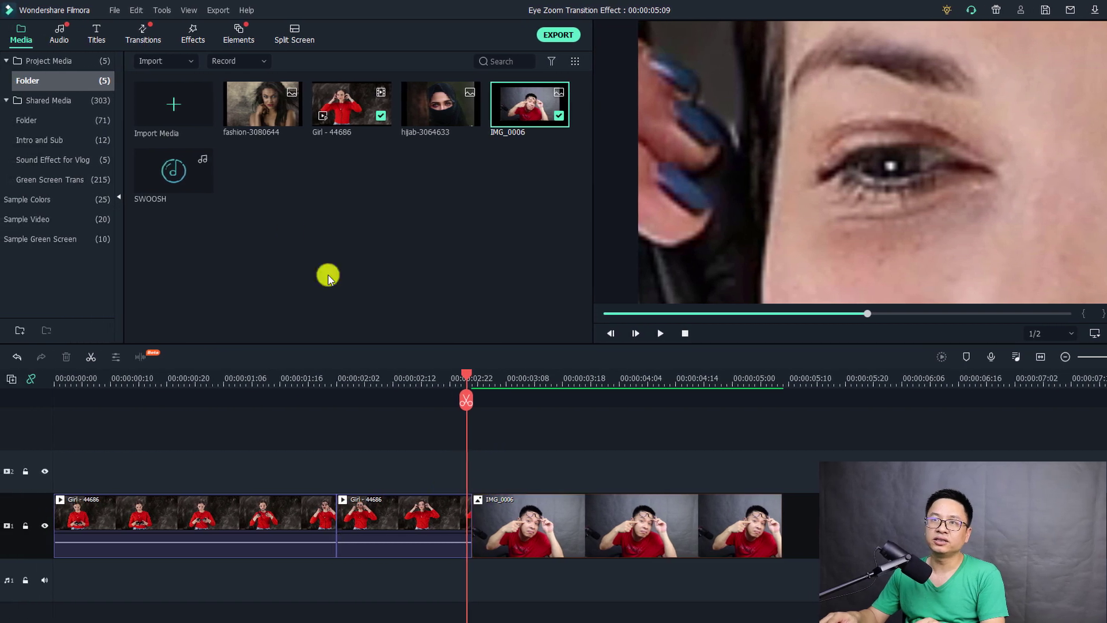
Add the Basic Dissolve transition at the cut between the second Girl clip and the IMG_0006 clip
click(131, 33)
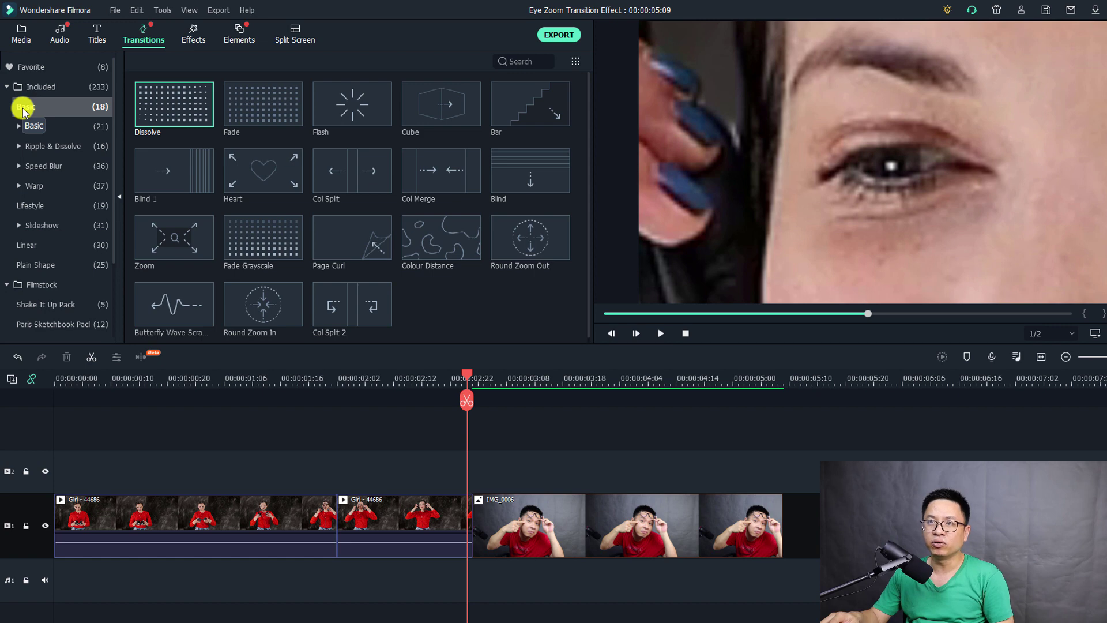
click(160, 108)
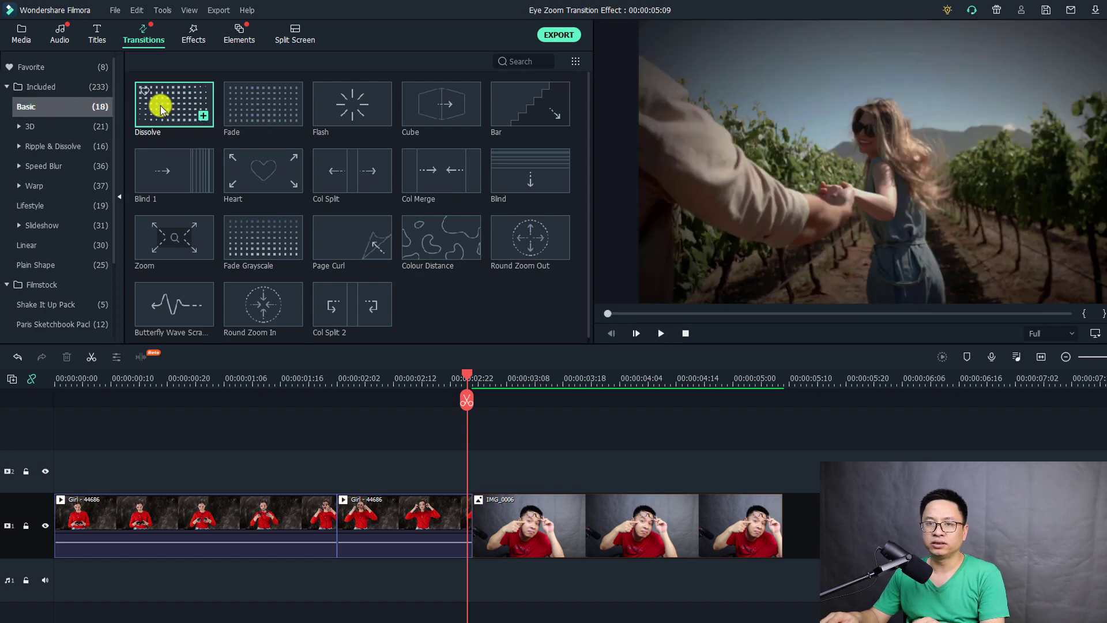
drag(160, 108, 456, 507)
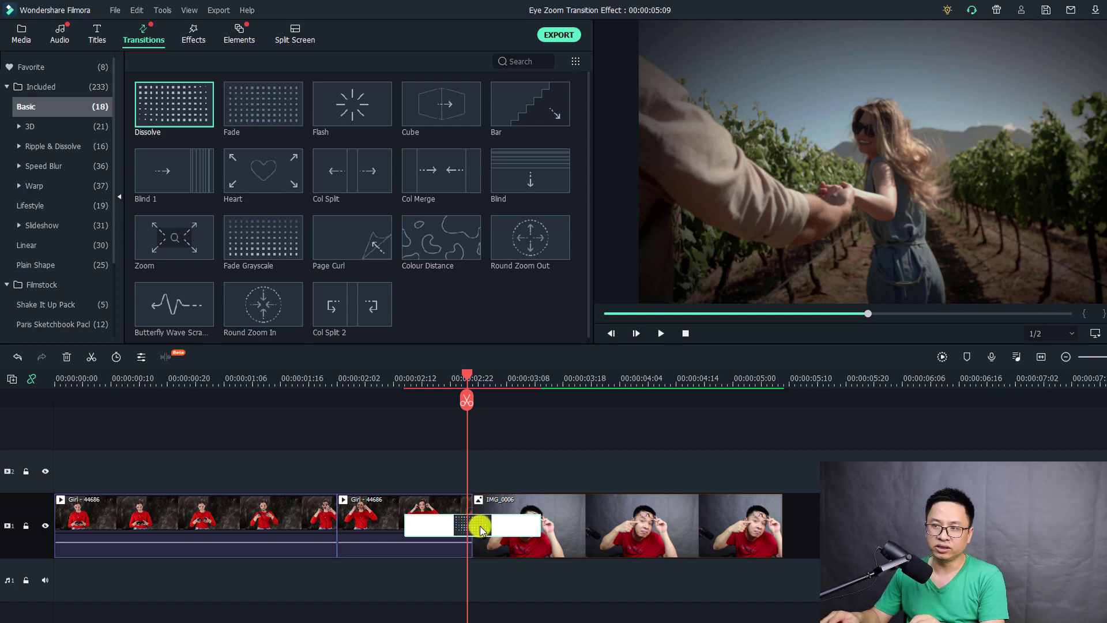
Set the Dissolve transition's duration to 00:00:00:06
double_click(482, 529)
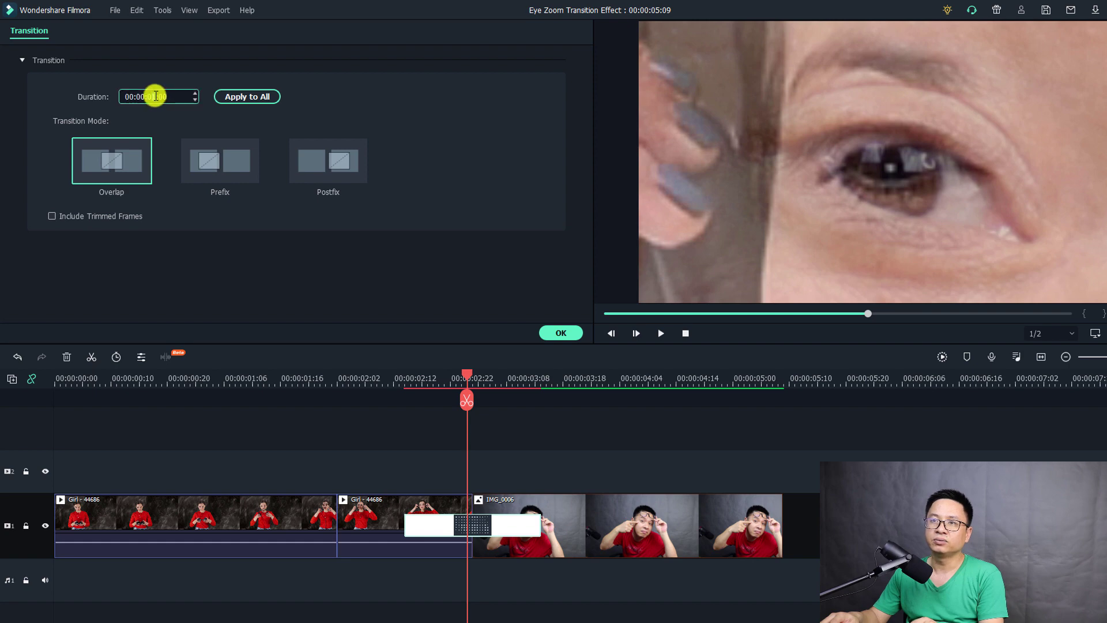
click(156, 96)
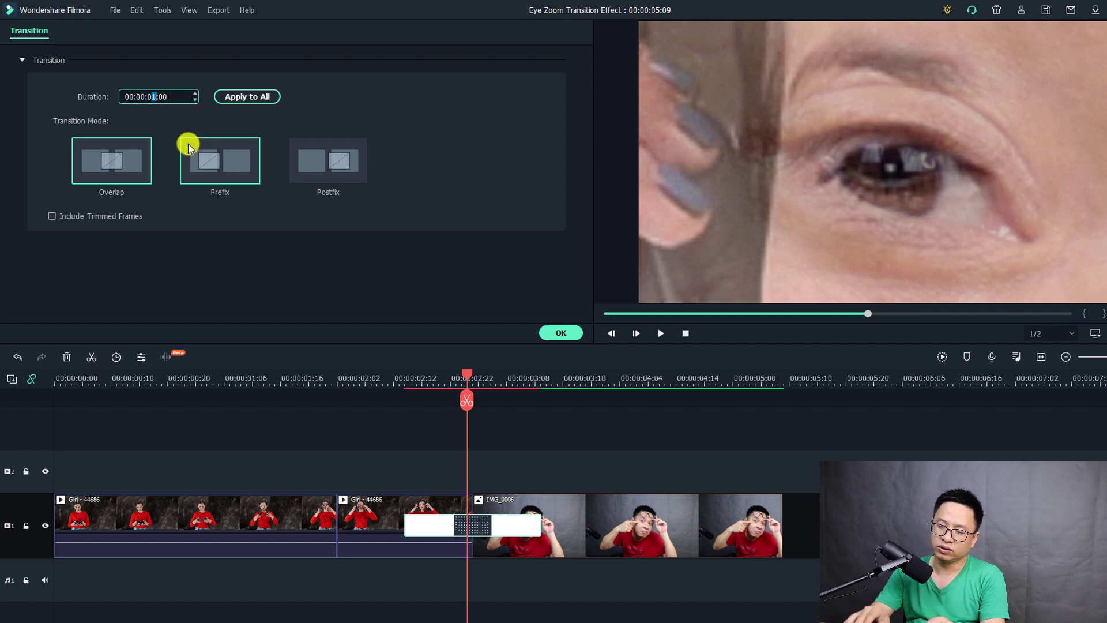
text(00:)
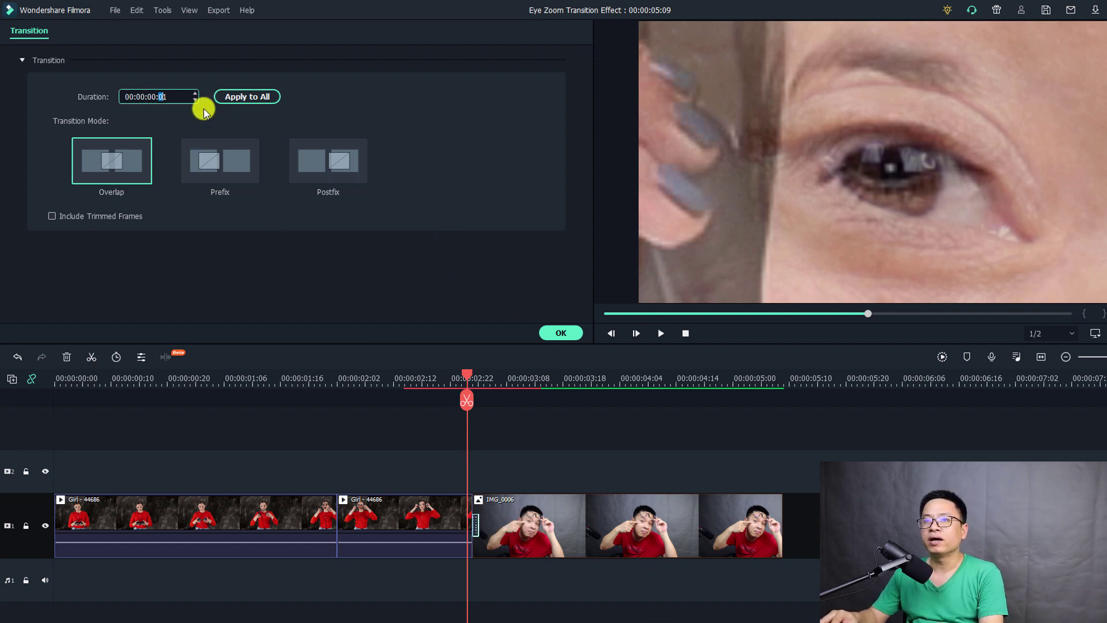
text(6)
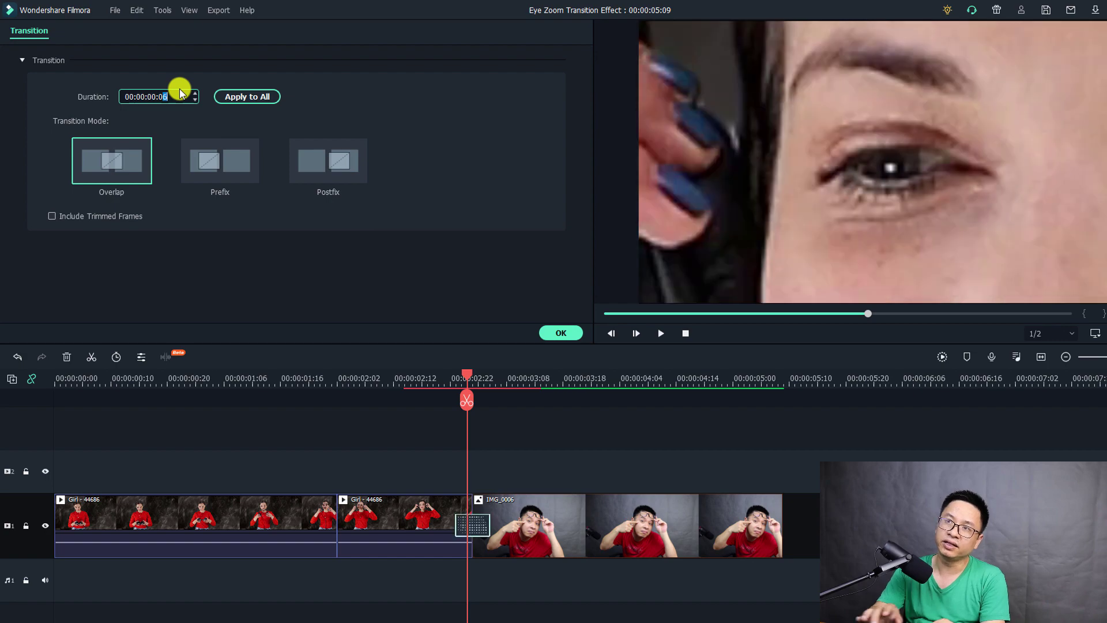
click(559, 333)
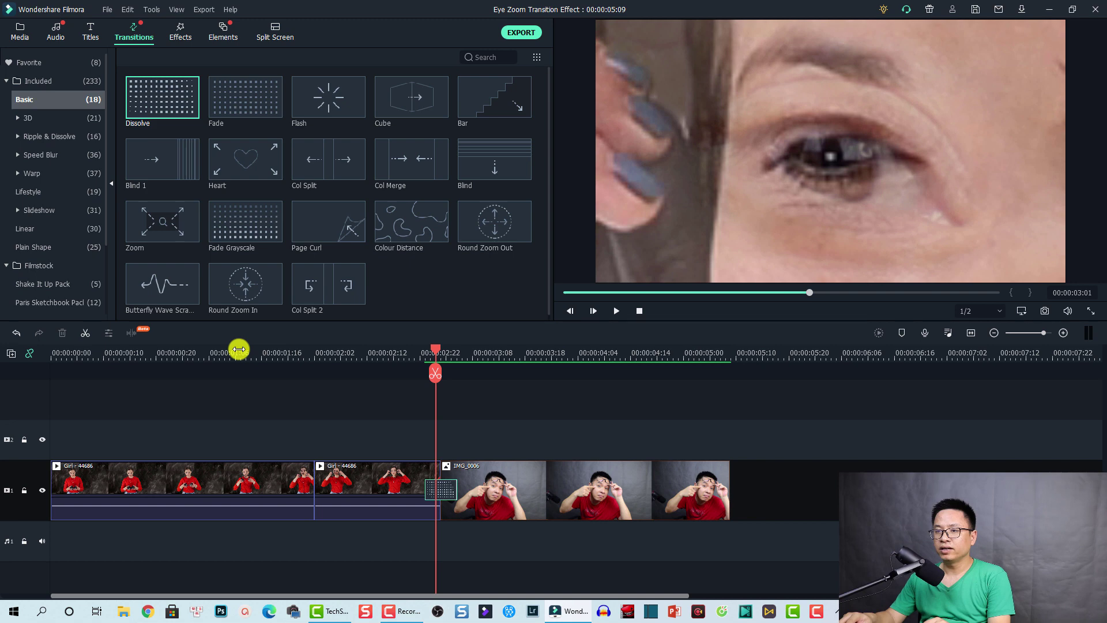
Play the sequence from about 00:00:01:11 to check the Dissolve between the two eye zooms
click(252, 375)
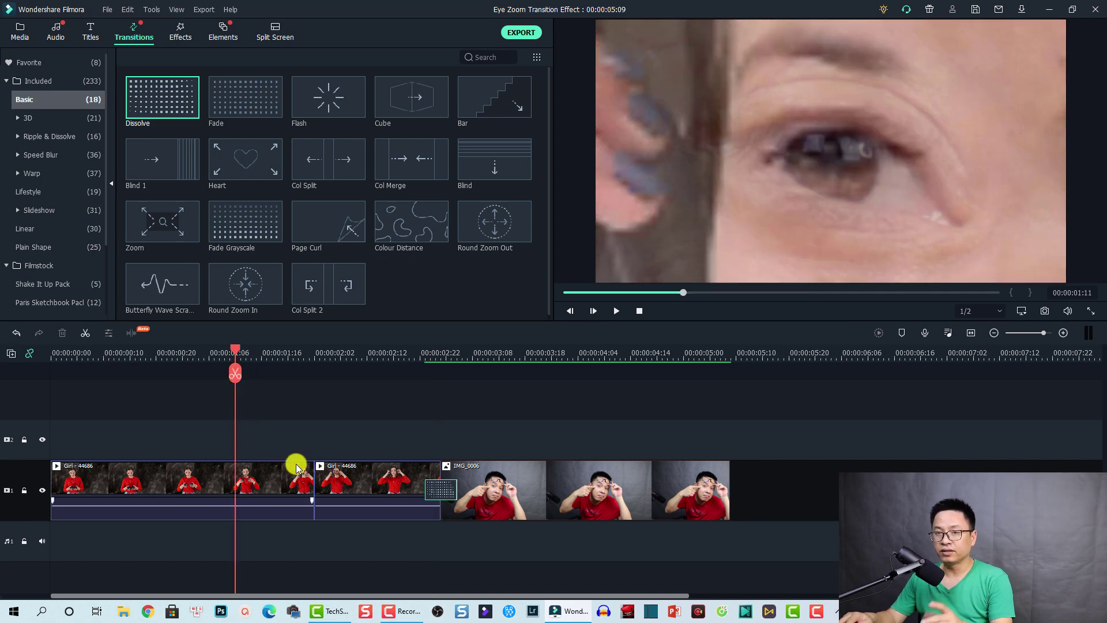
key(space)
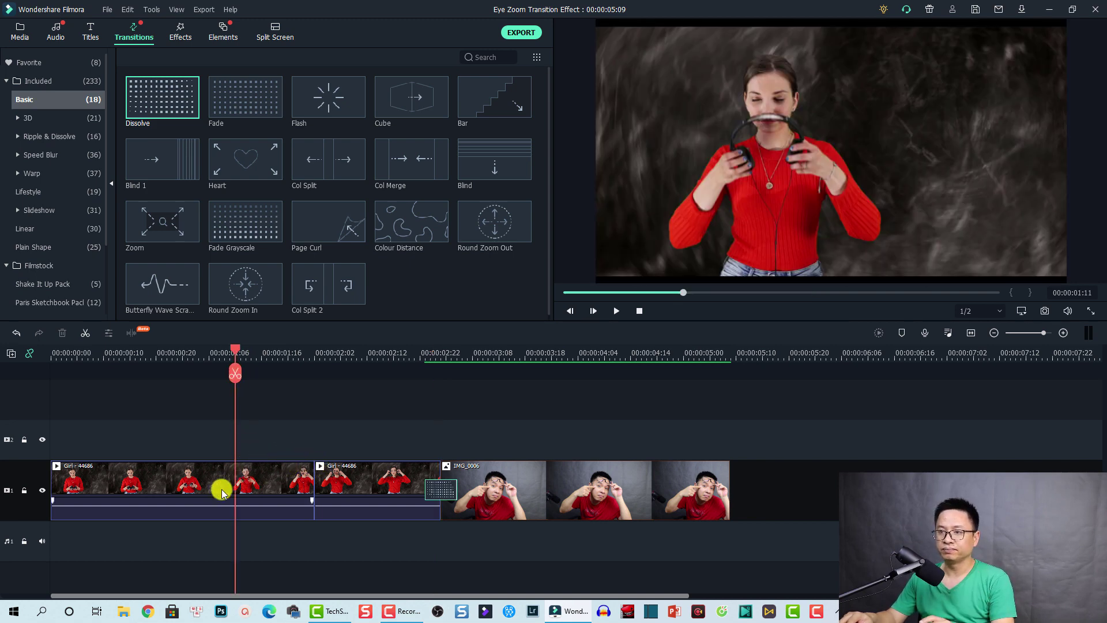